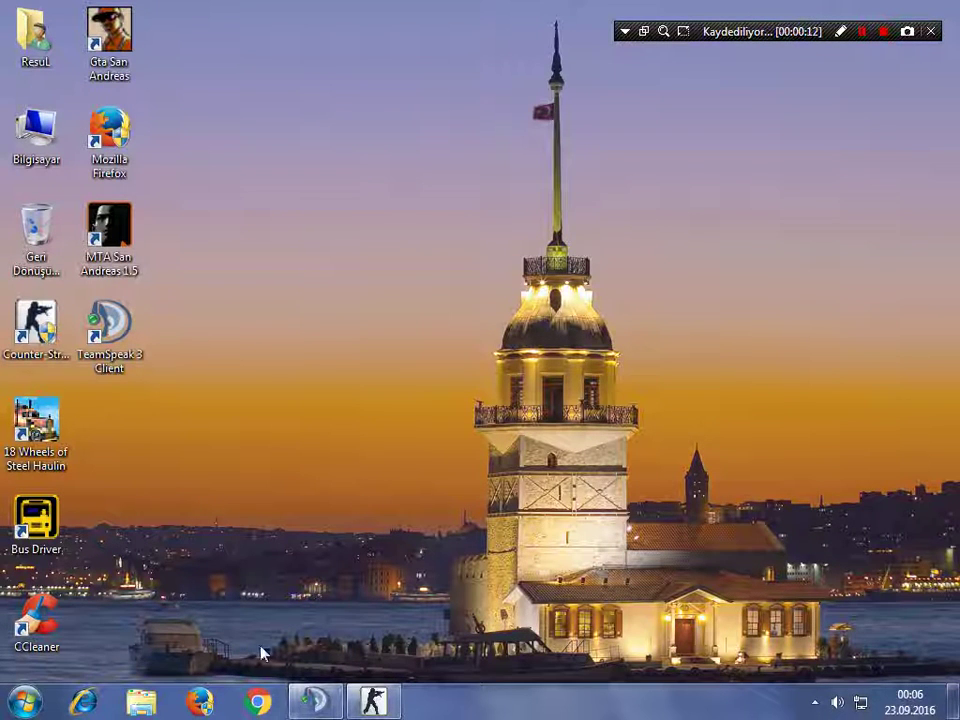
right_click(231, 206)
right_click(227, 185)
click(300, 261)
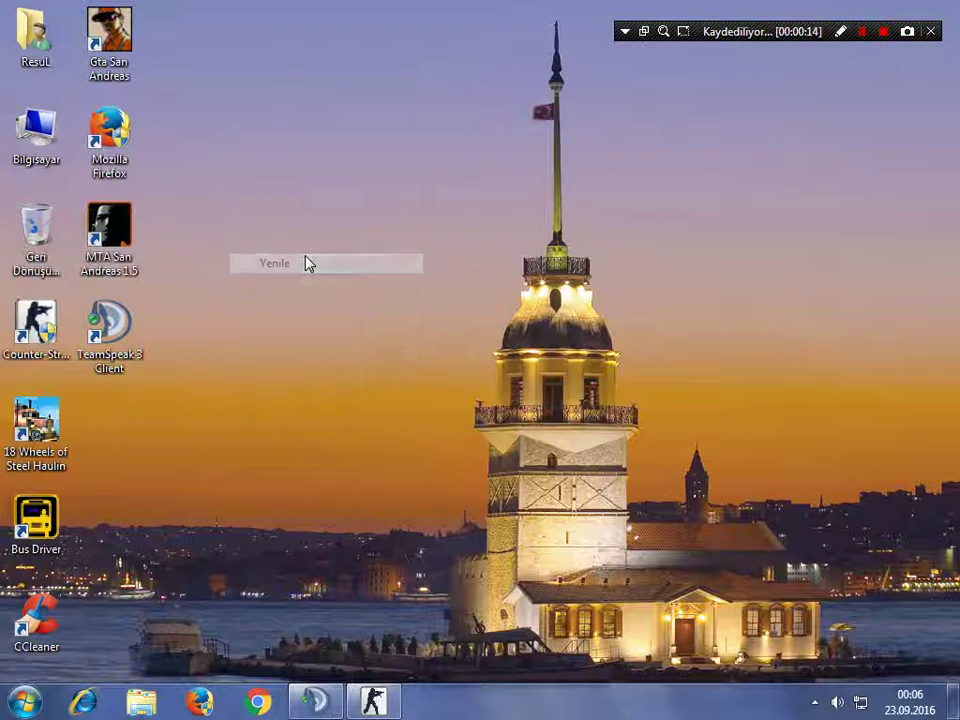
drag(272, 198, 110, 68)
right_click(182, 158)
click(212, 236)
right_click(213, 174)
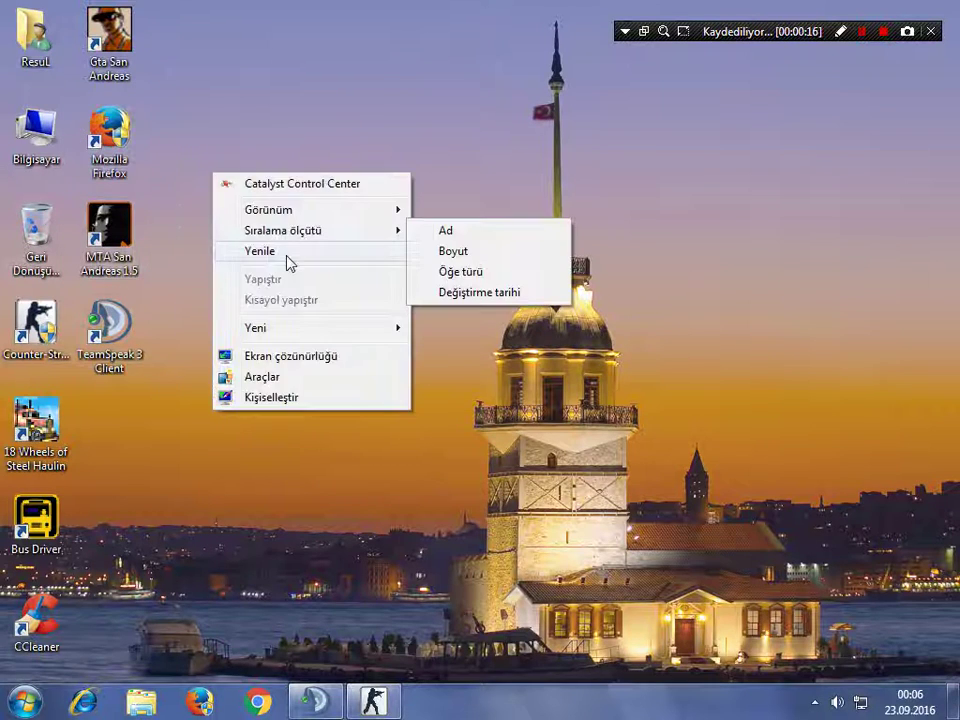
click(288, 253)
right_click(286, 250)
click(360, 330)
right_click(356, 321)
click(386, 400)
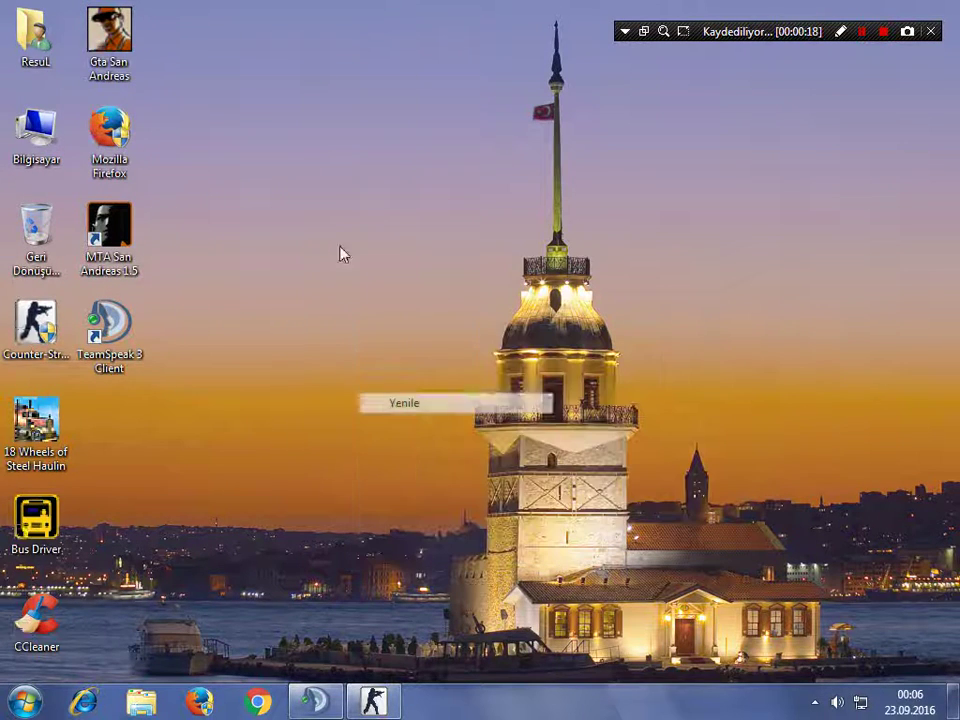
right_click(297, 91)
click(354, 180)
drag(268, 369, 30, 320)
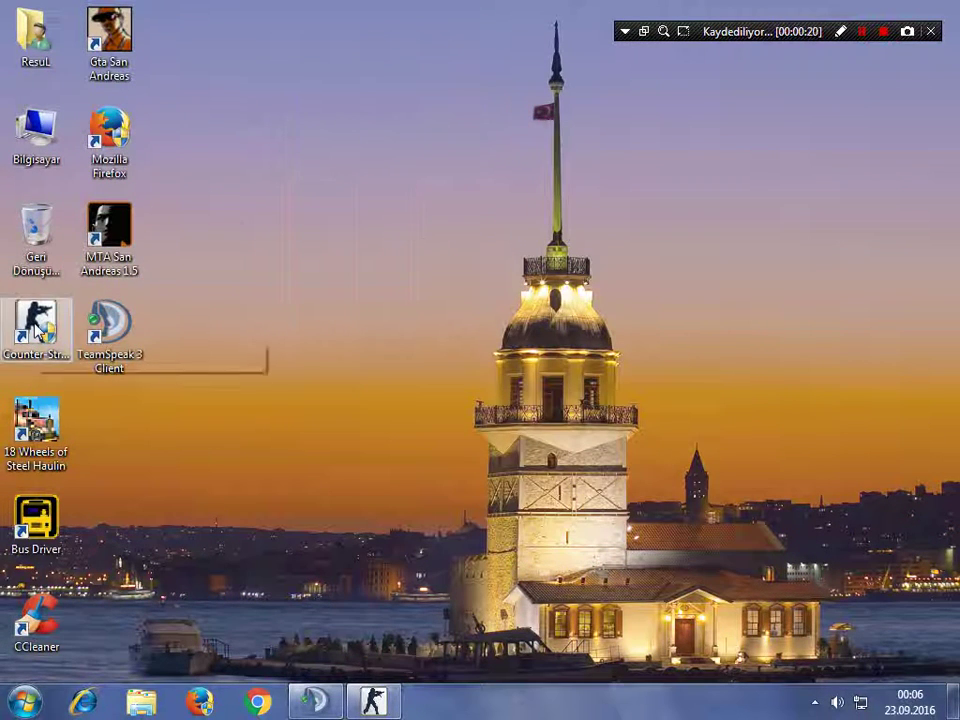
right_click(318, 122)
click(401, 204)
right_click(318, 129)
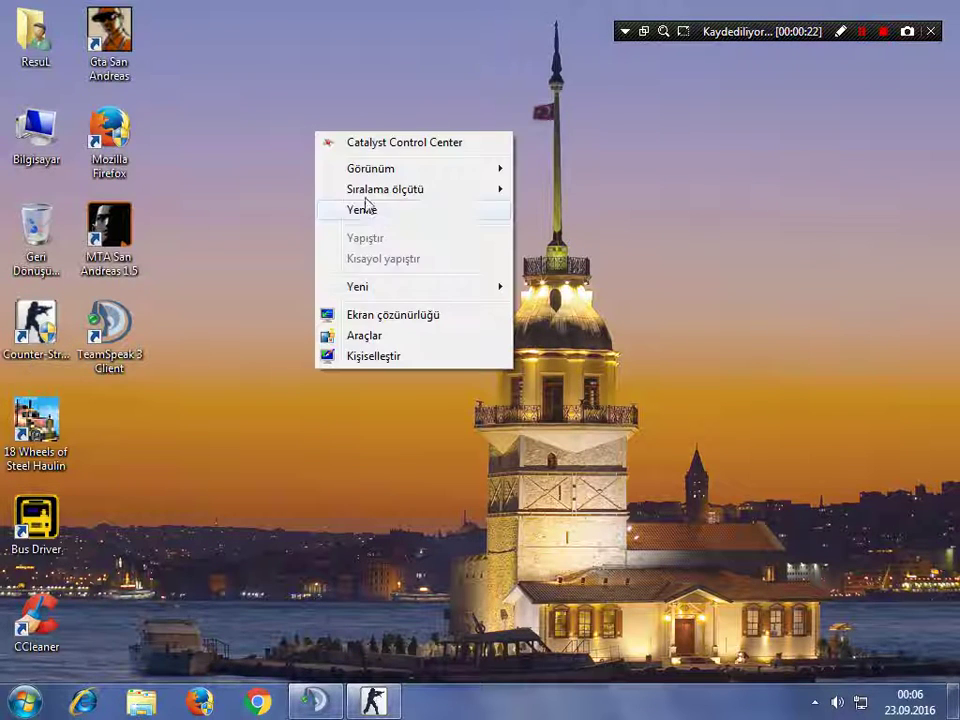
click(370, 211)
right_click(264, 176)
click(334, 251)
right_click(334, 251)
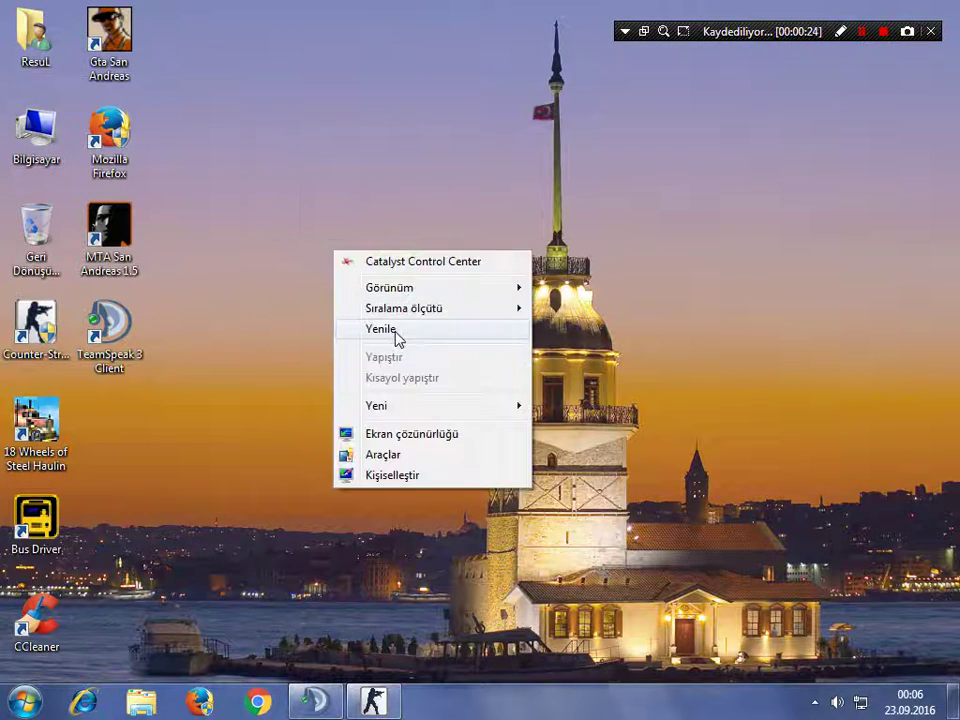
click(396, 330)
right_click(372, 267)
click(425, 344)
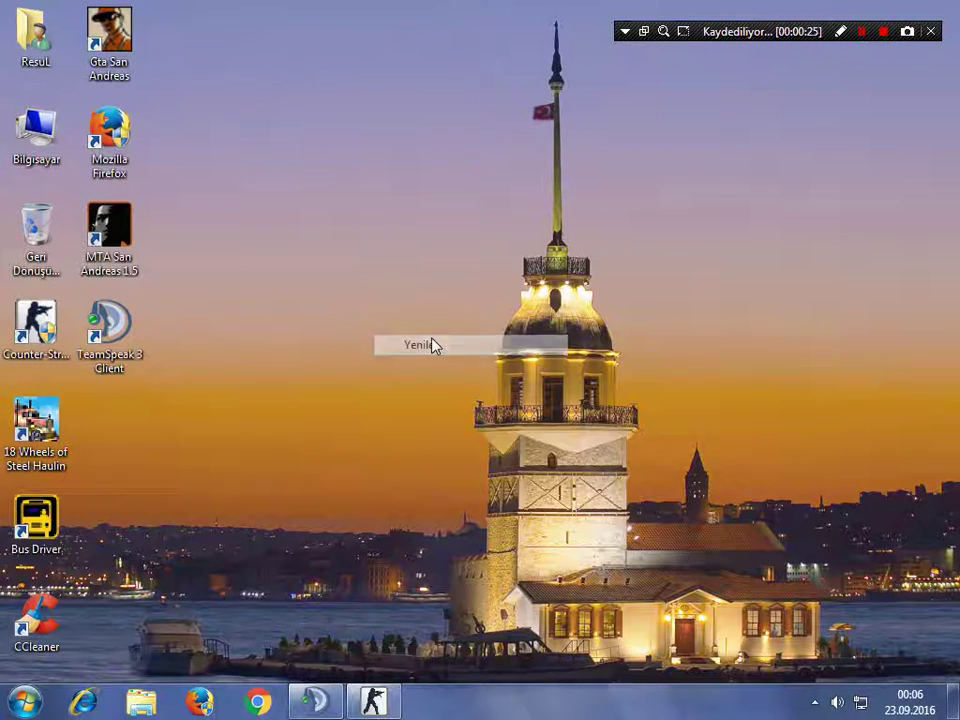
- Open the properties of Bilgisayar and reposition the System window so its sidebar links stay visible
right_click(46, 137)
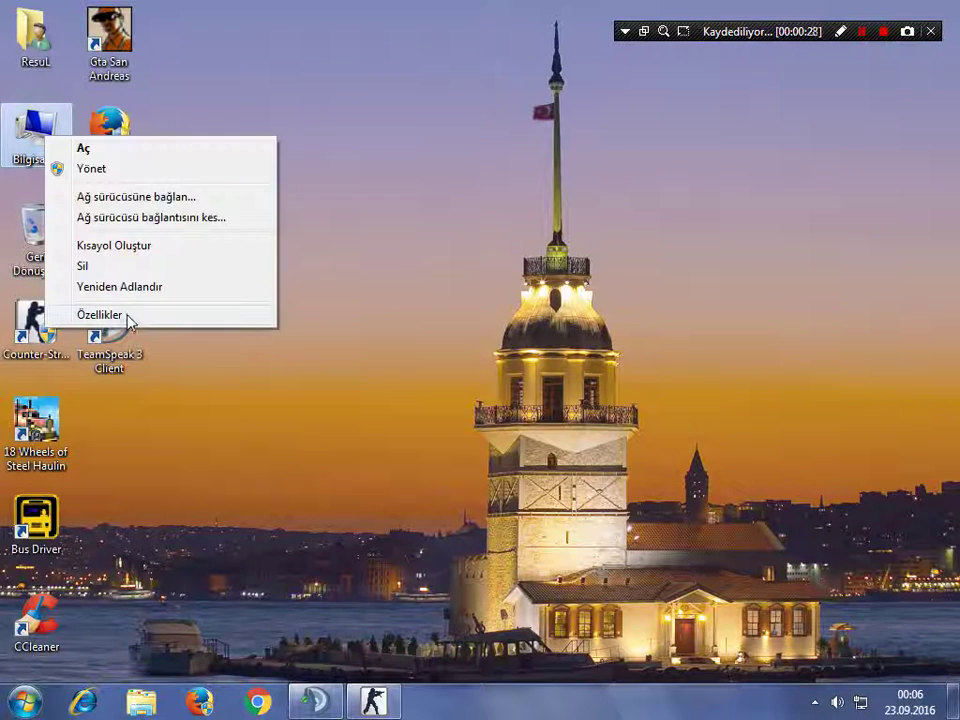
click(129, 321)
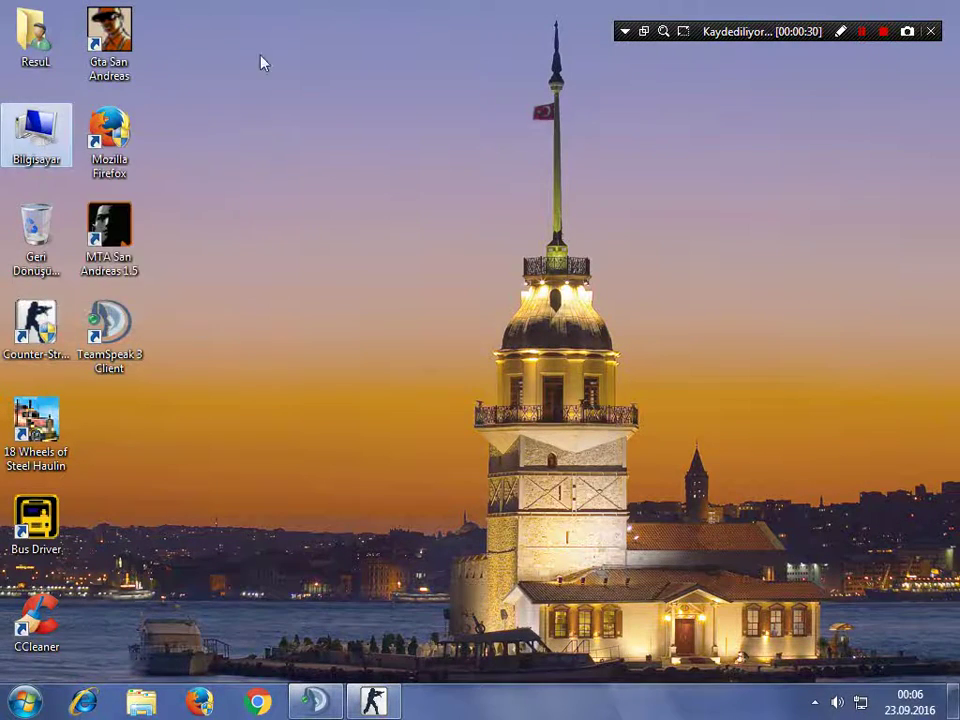
drag(298, 185, 481, 486)
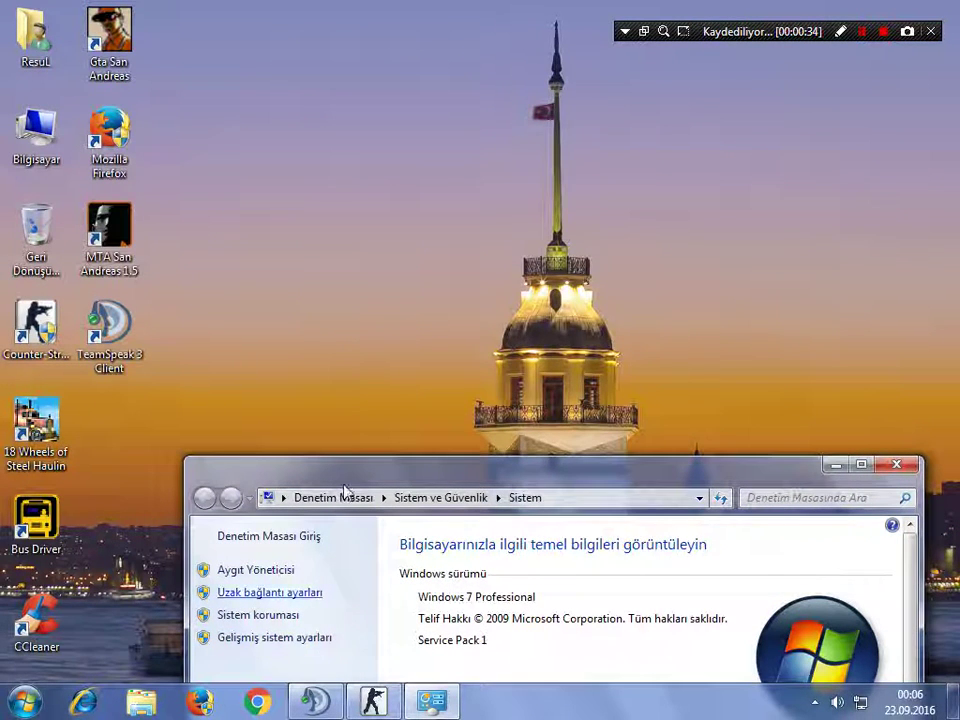
drag(775, 485, 774, 467)
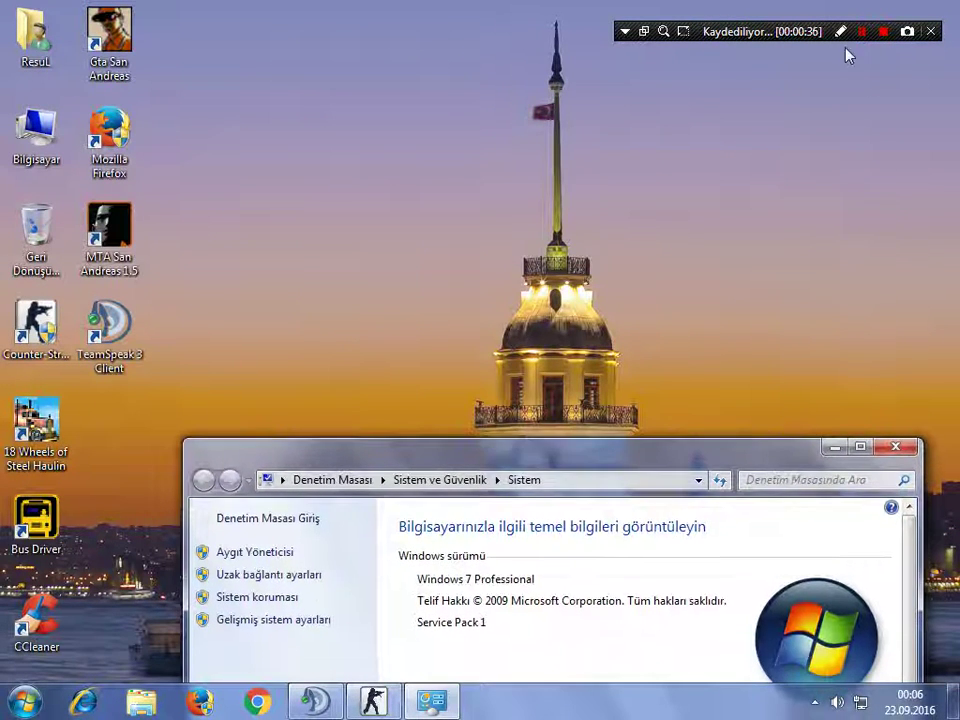
click(840, 31)
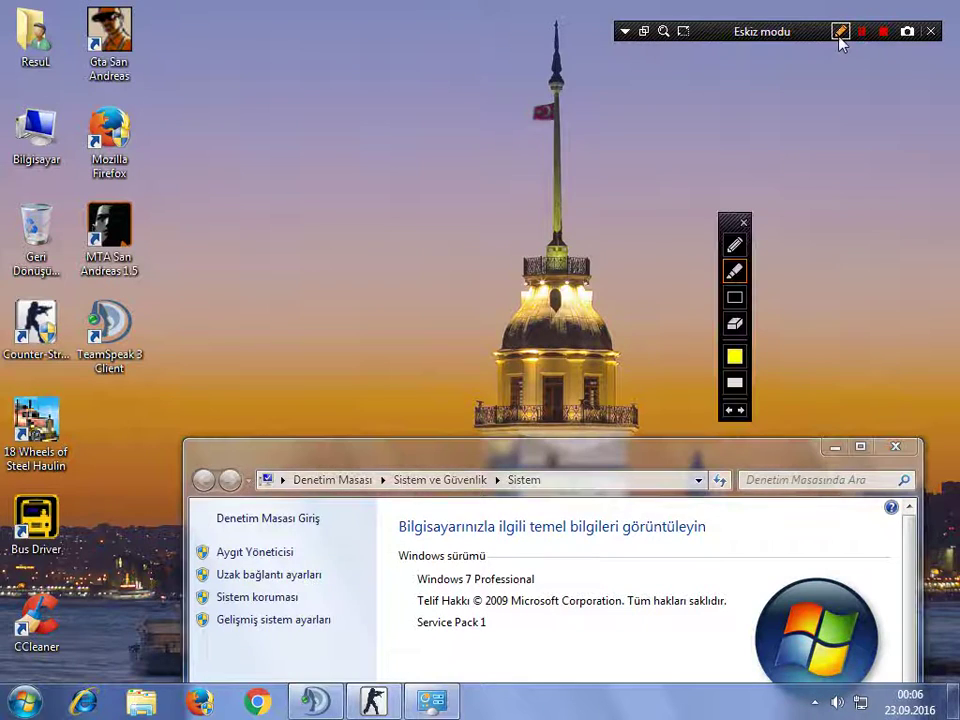
click(737, 360)
click(815, 169)
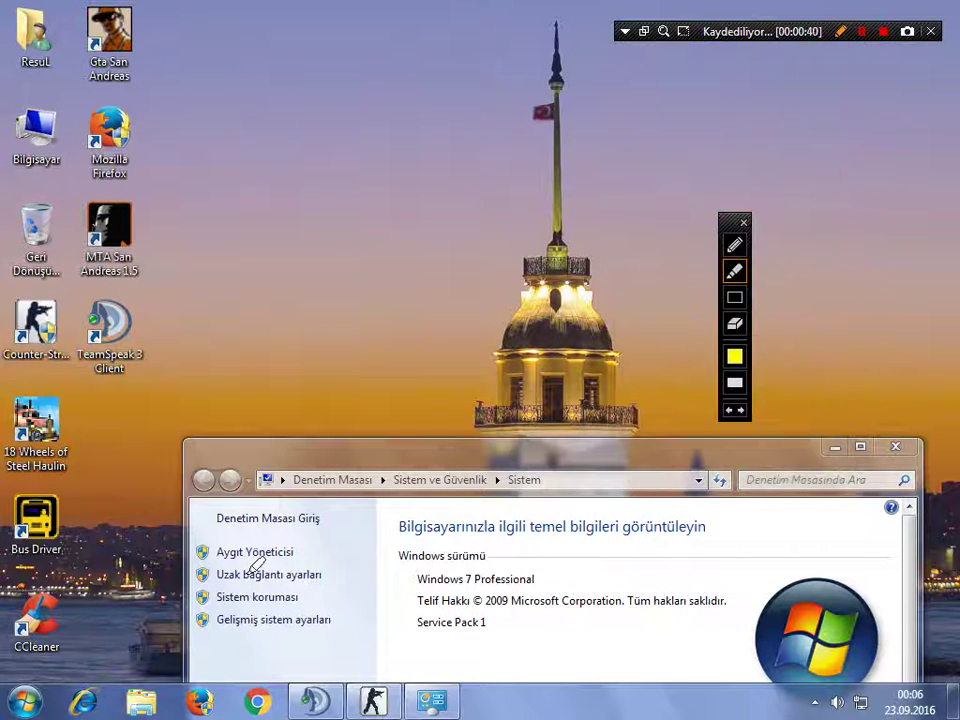
drag(211, 619, 336, 617)
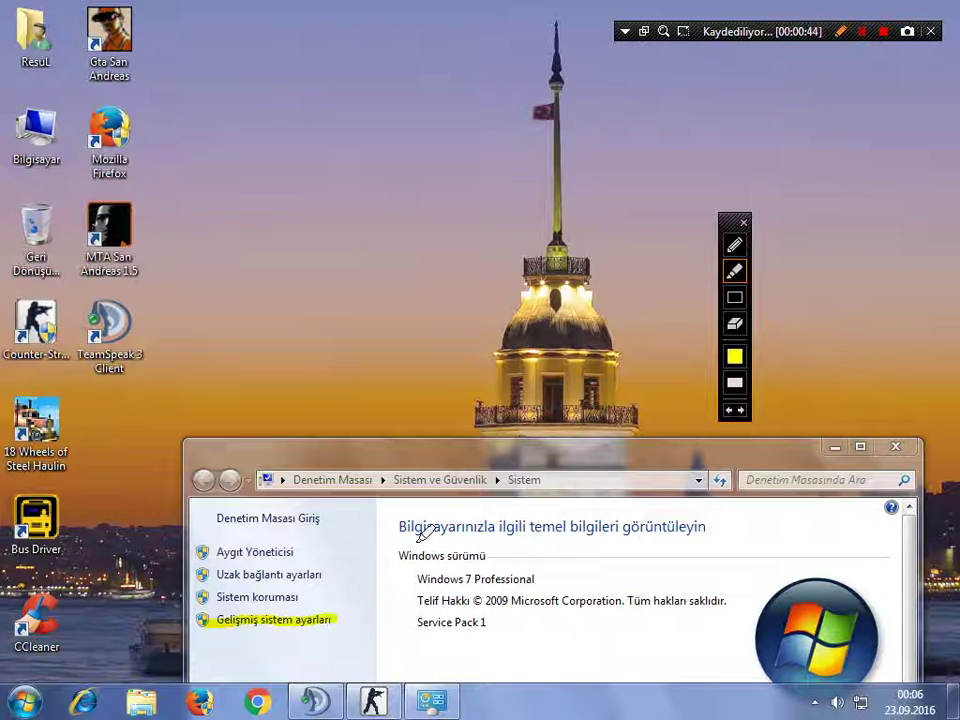
click(744, 223)
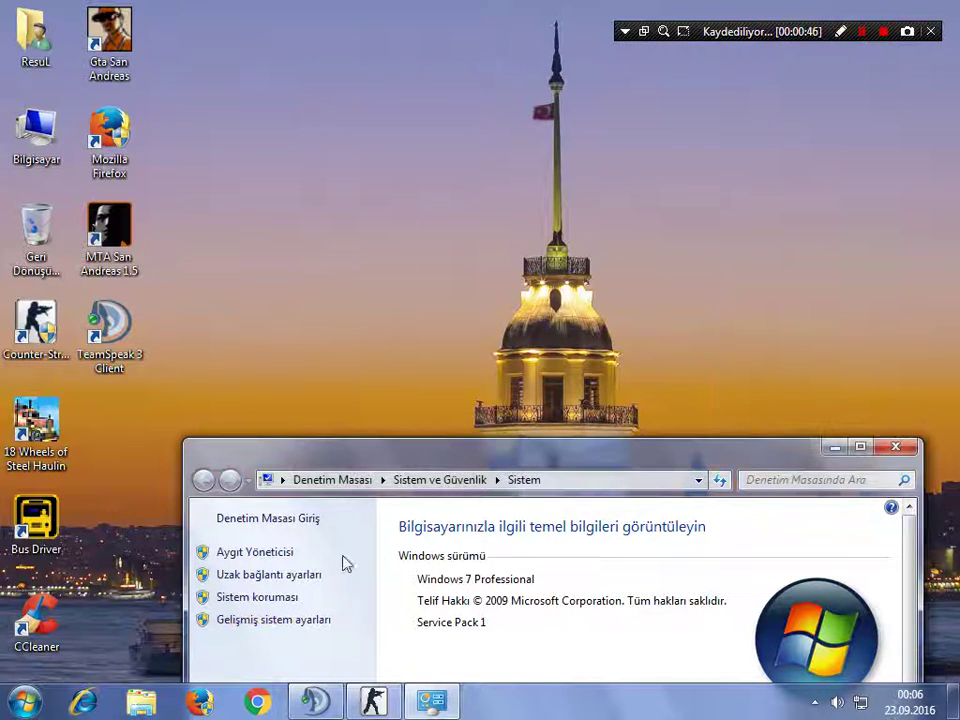
- Open the advanced system settings (Gelişmiş sistem ayarları) and close the System window behind them
click(275, 621)
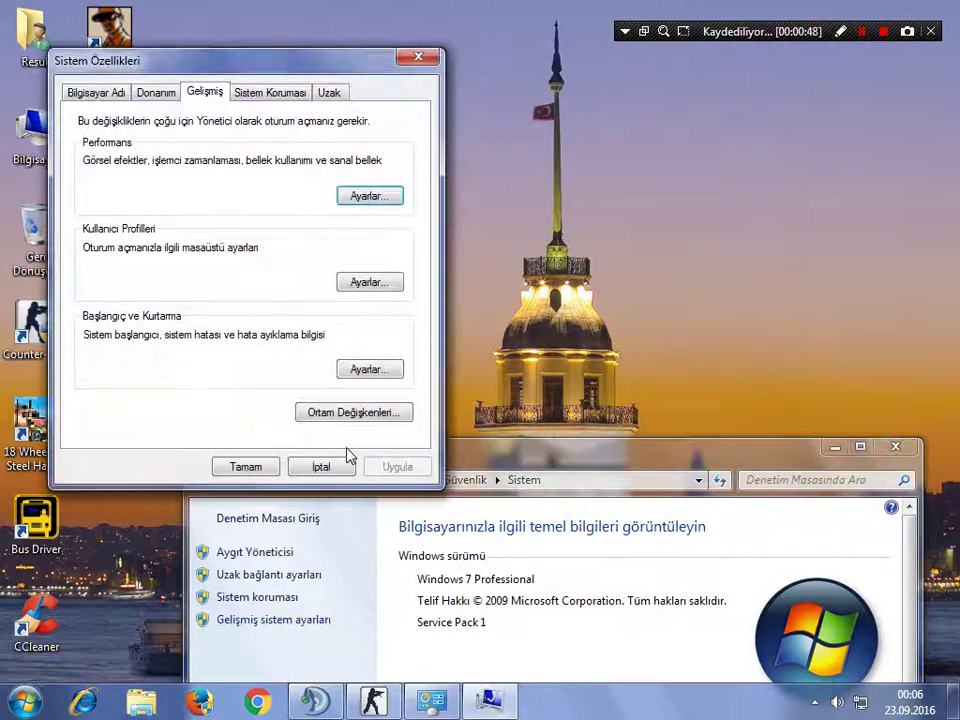
click(895, 446)
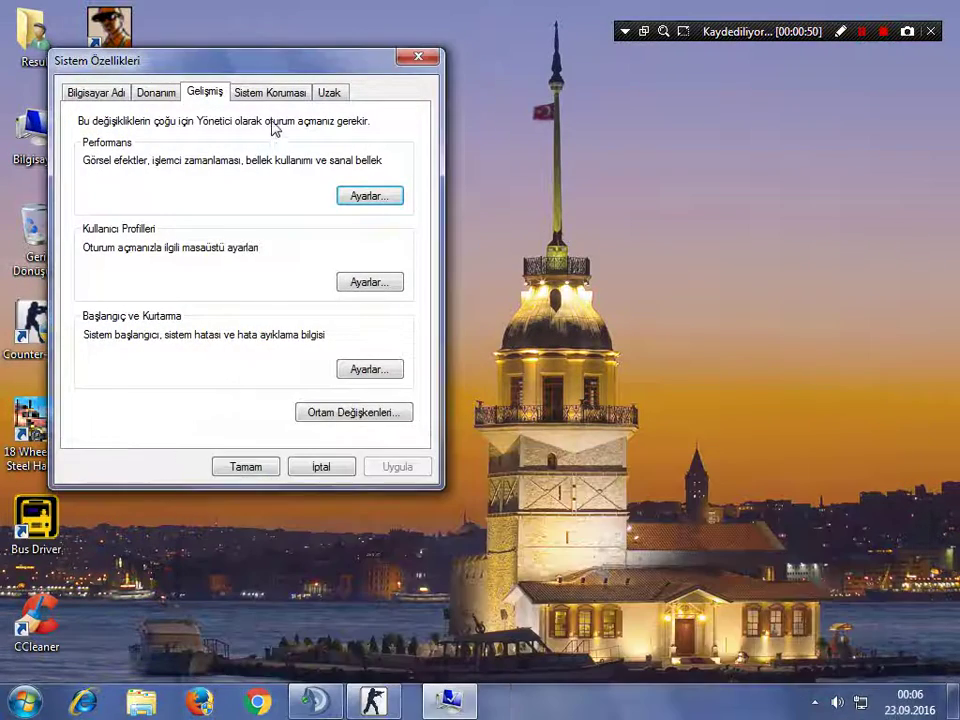
drag(203, 65, 283, 79)
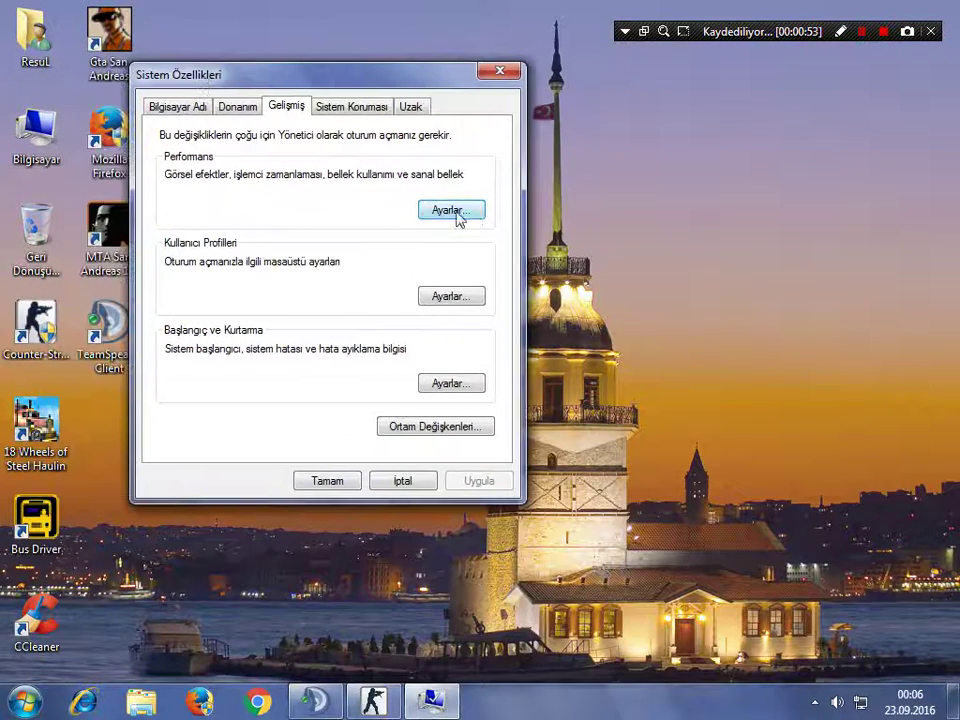
click(840, 31)
drag(420, 211, 484, 211)
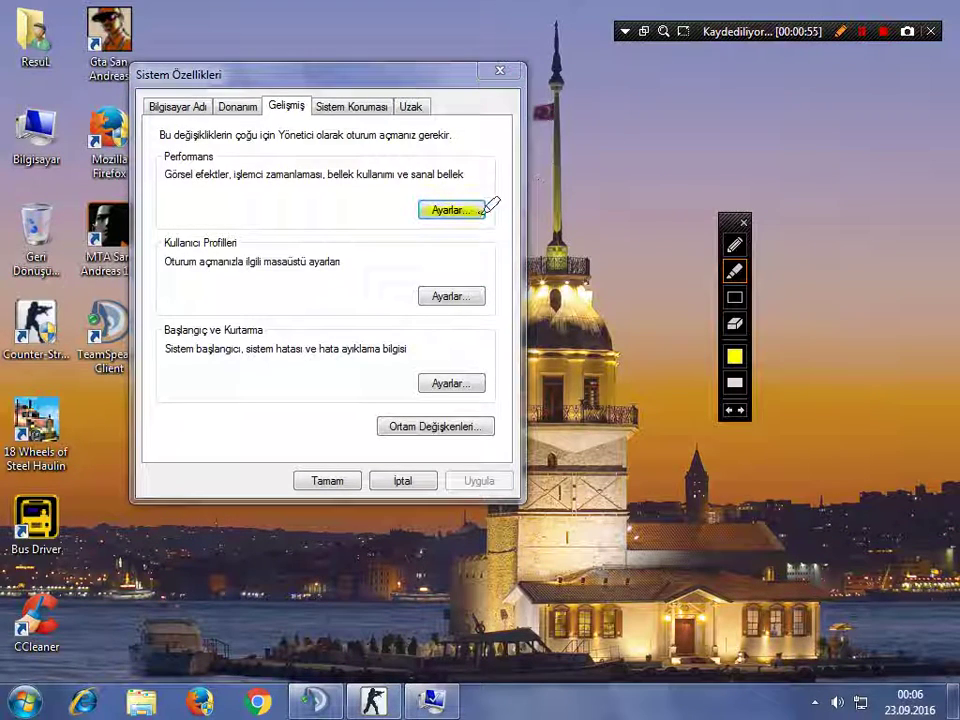
click(742, 221)
- Open the performance settings and show the Data Execution Prevention options (Veri Yürütme Engellemesi)
click(466, 214)
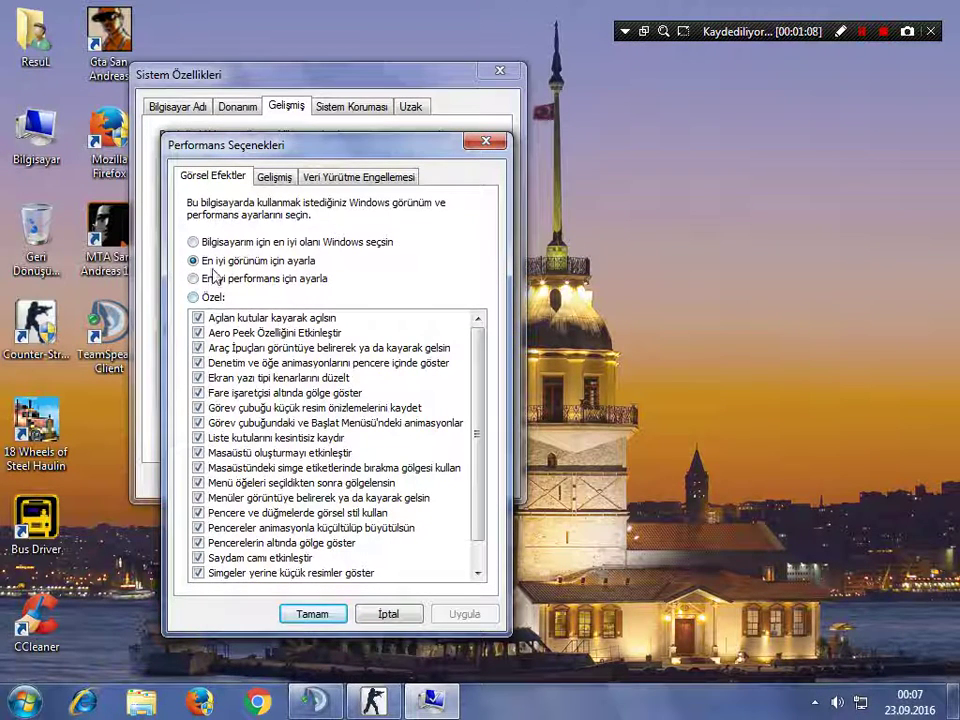
click(360, 182)
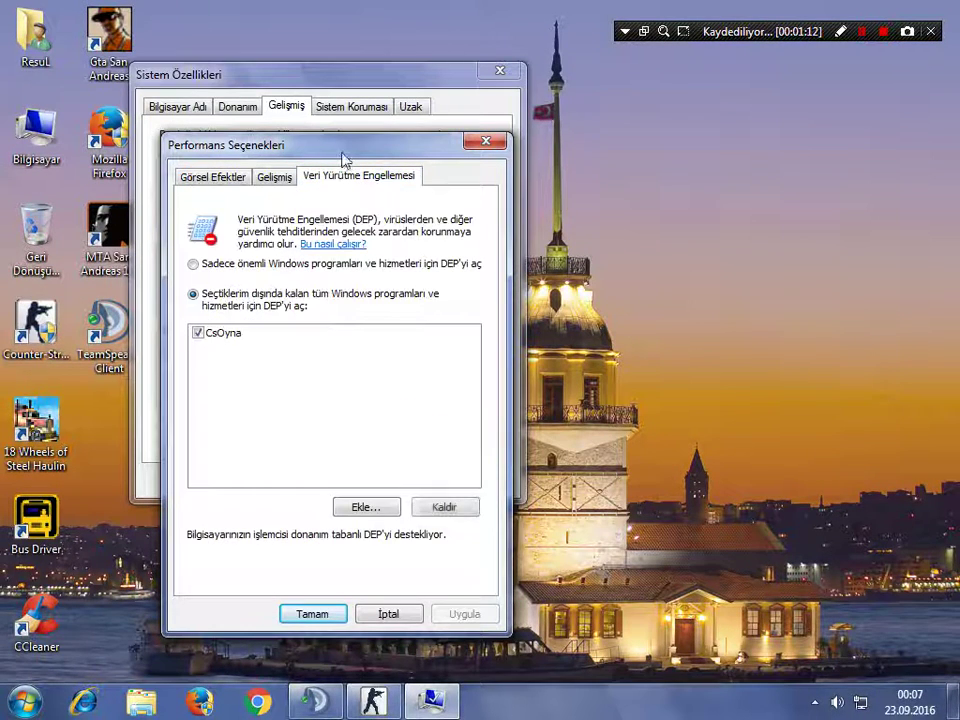
drag(343, 150, 343, 128)
- Set DEP to cover all programs and services except the selected ones, and remove the CsOyna entry from the exceptions
click(213, 280)
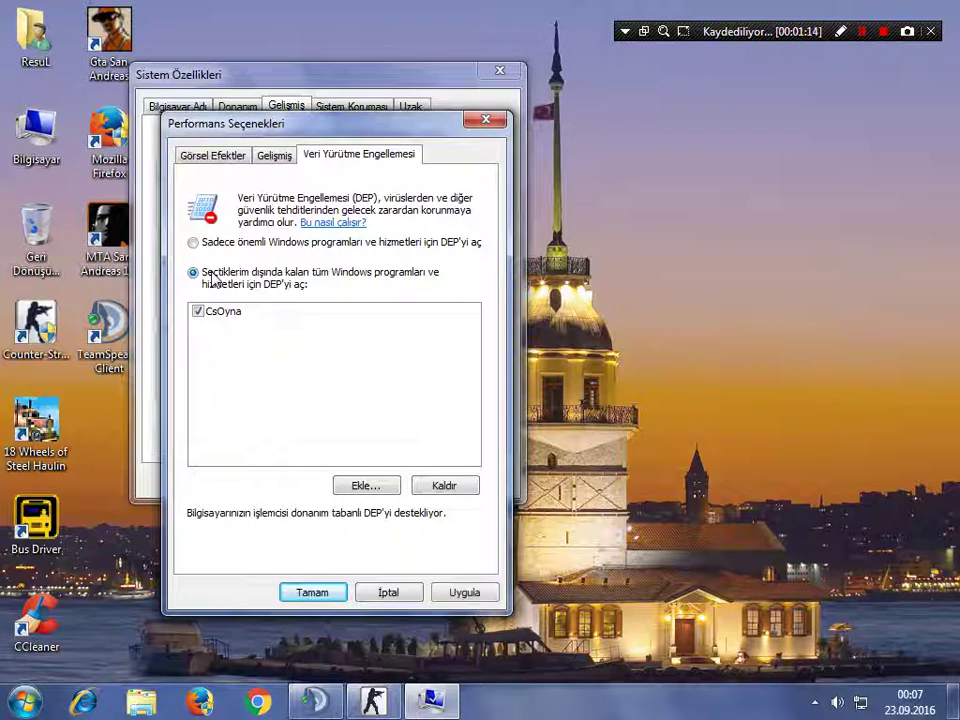
click(201, 247)
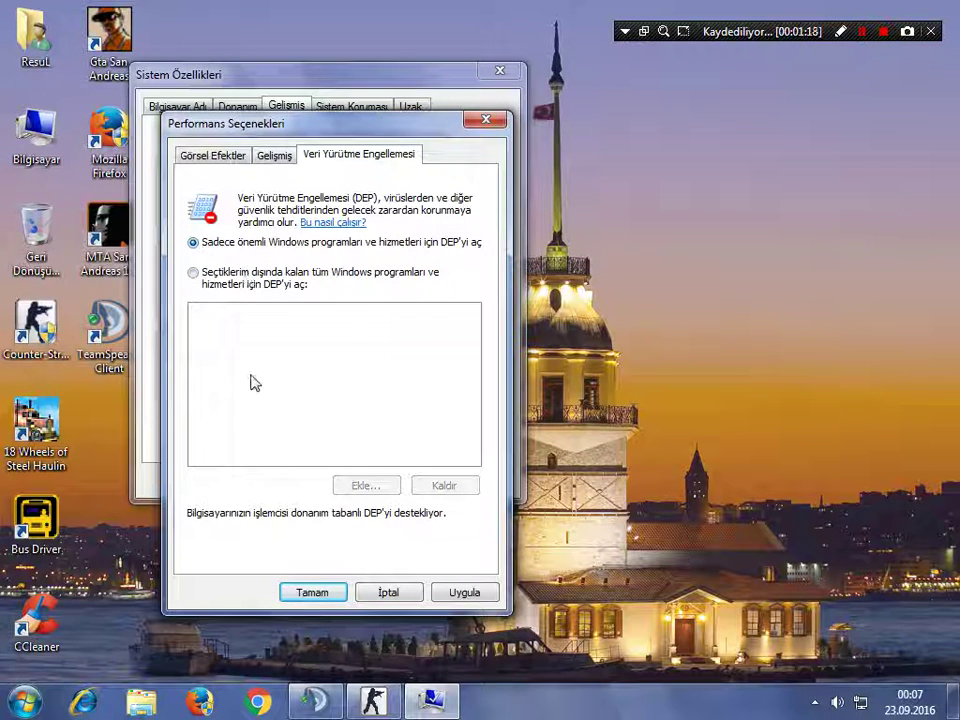
click(193, 273)
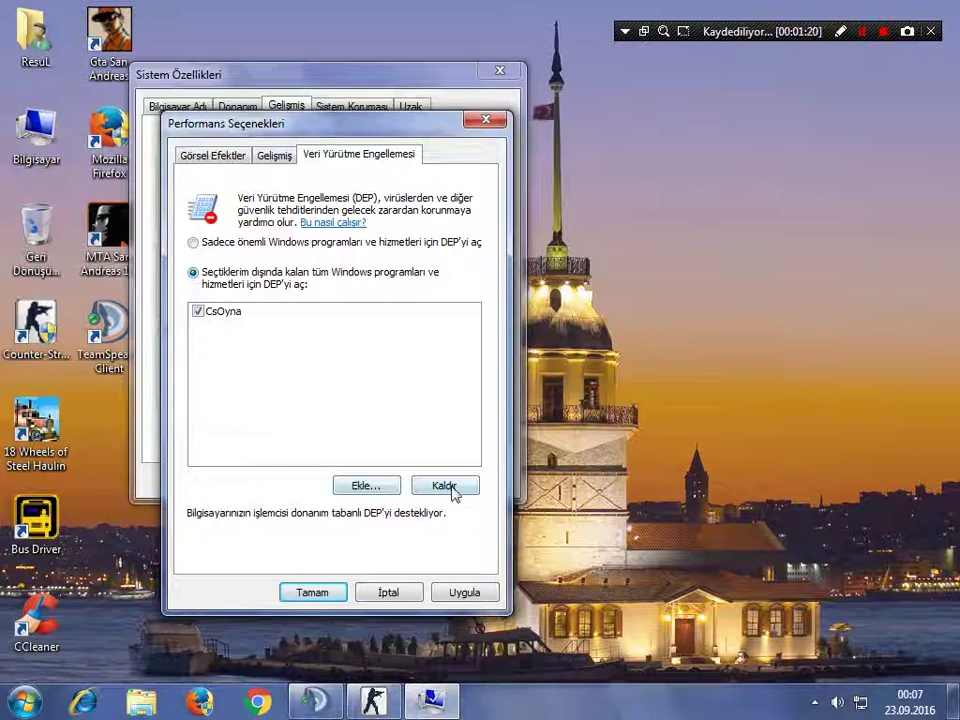
click(232, 313)
click(441, 484)
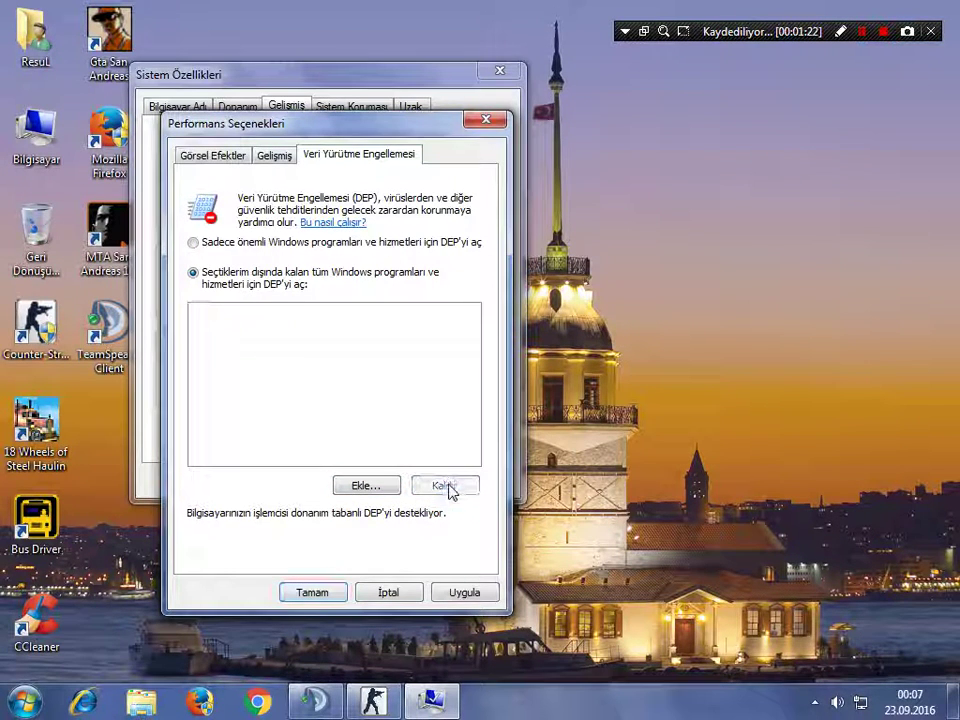
- Add the Counter-Strike shortcut from the desktop (Masaüstü) to the DEP exceptions and apply the system settings
click(354, 486)
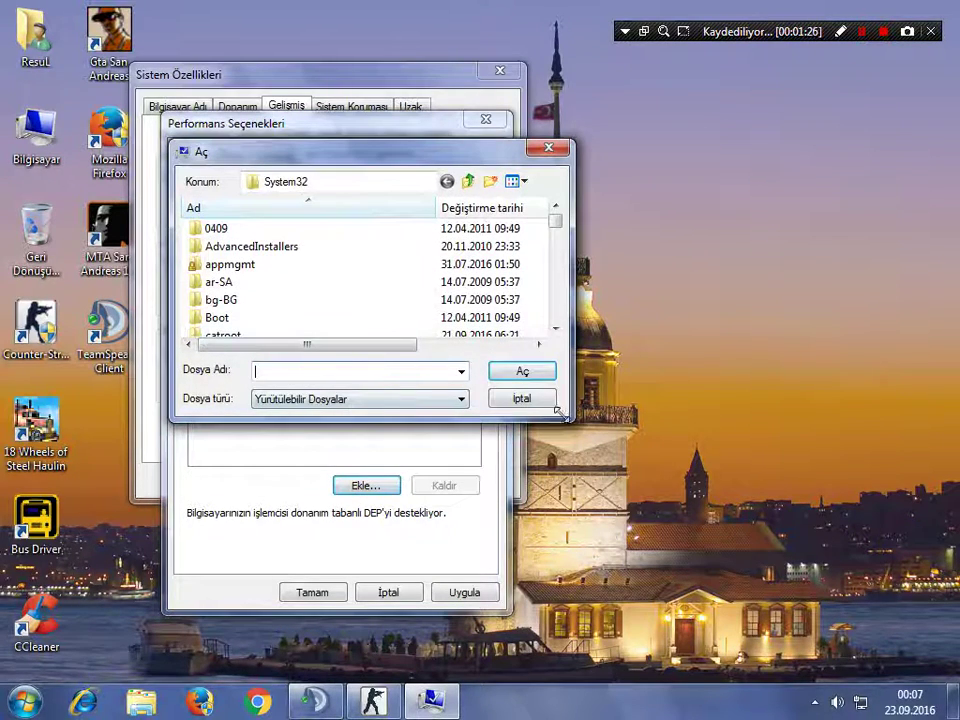
drag(557, 410, 712, 562)
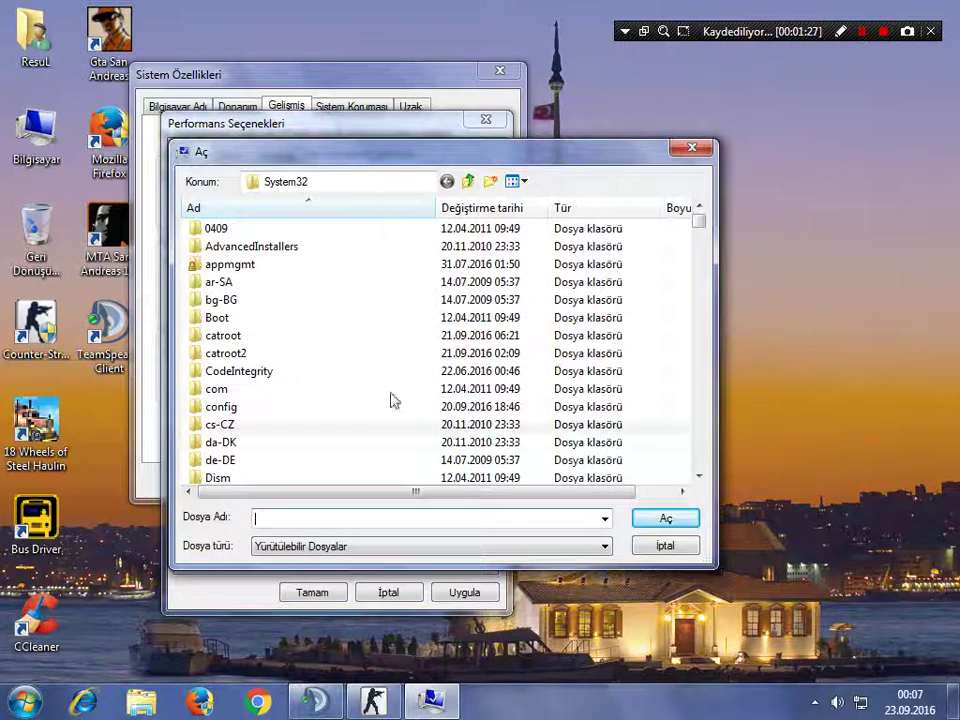
click(439, 182)
click(278, 216)
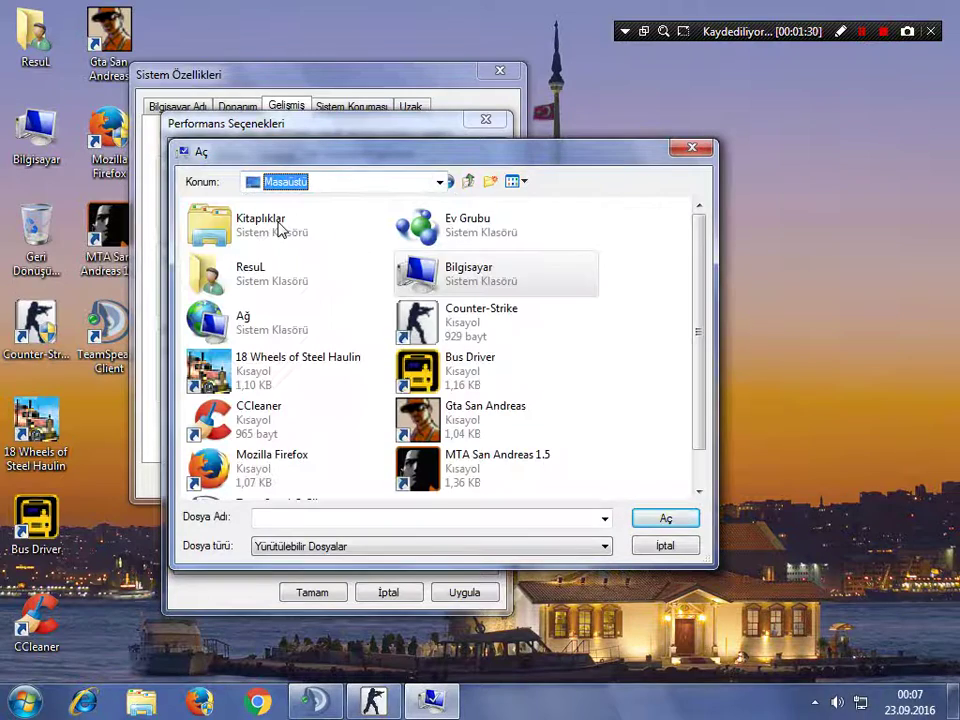
click(450, 330)
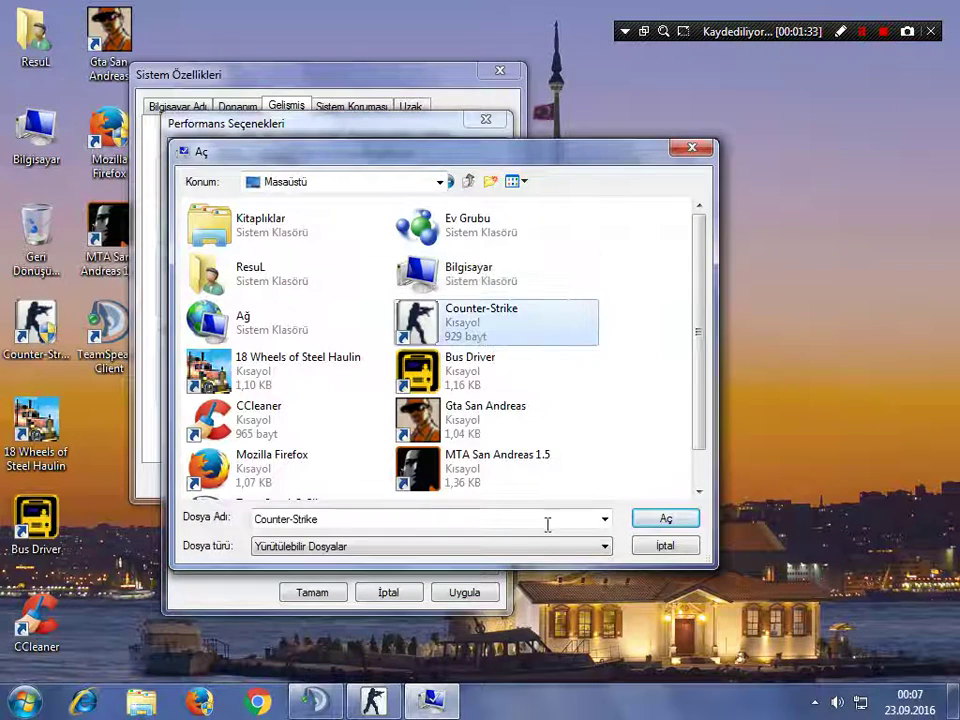
click(664, 519)
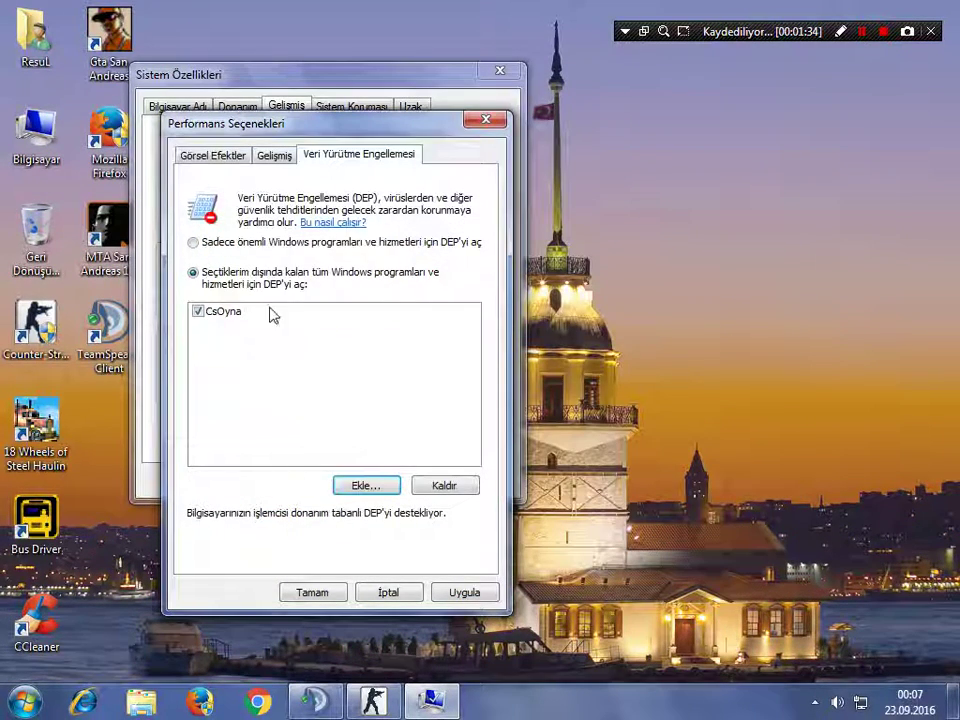
click(474, 592)
click(313, 592)
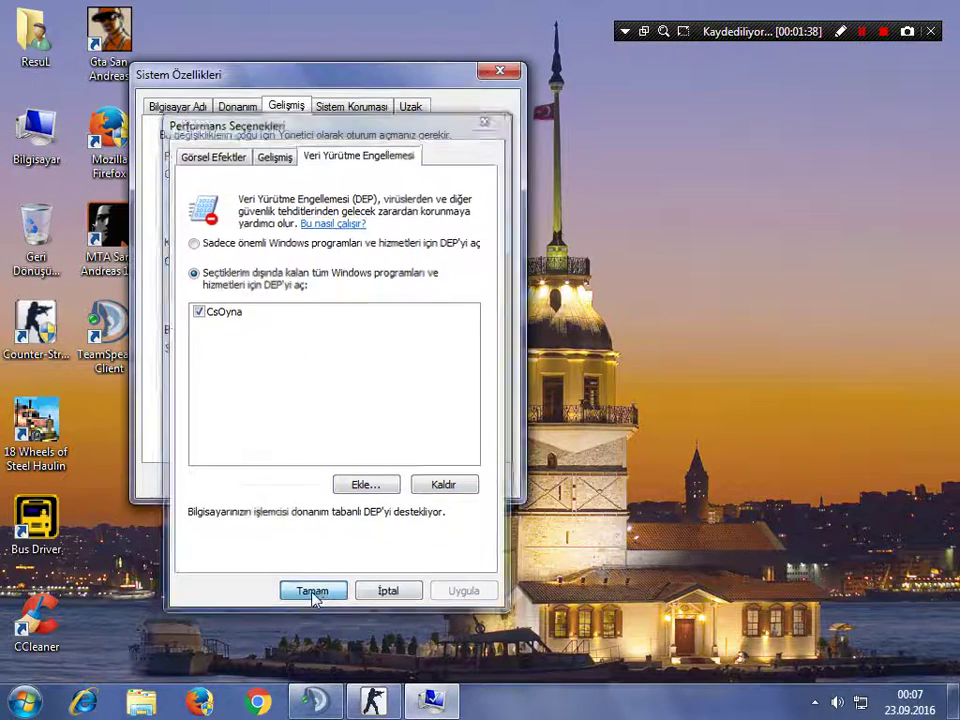
click(322, 480)
right_click(321, 382)
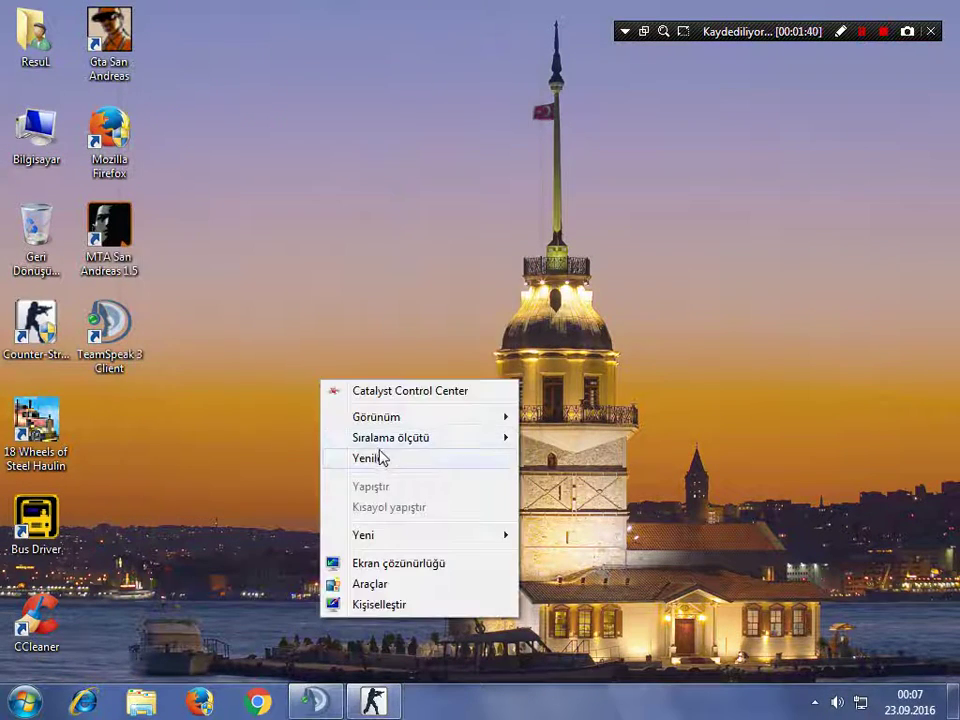
click(380, 458)
right_click(281, 281)
click(364, 361)
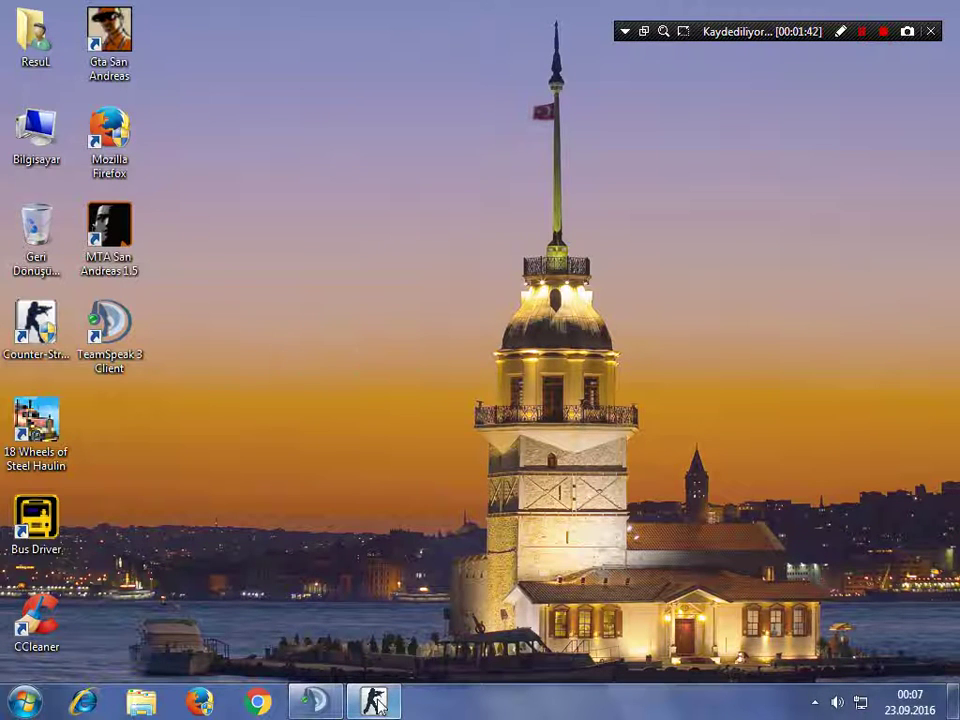
right_click(250, 121)
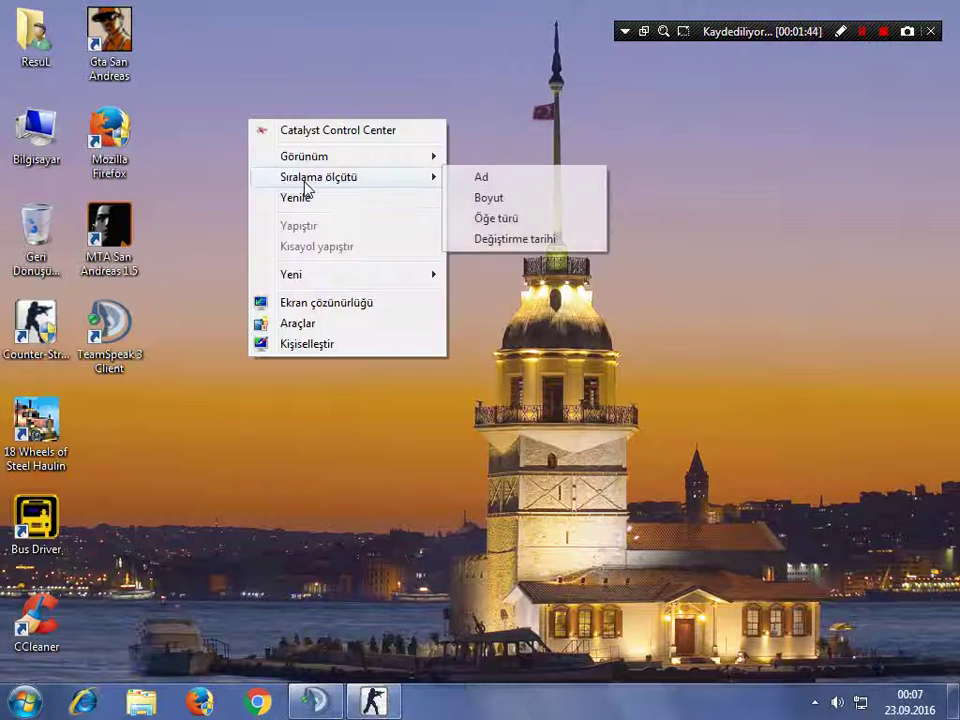
click(303, 196)
drag(272, 97, 5, 122)
right_click(259, 101)
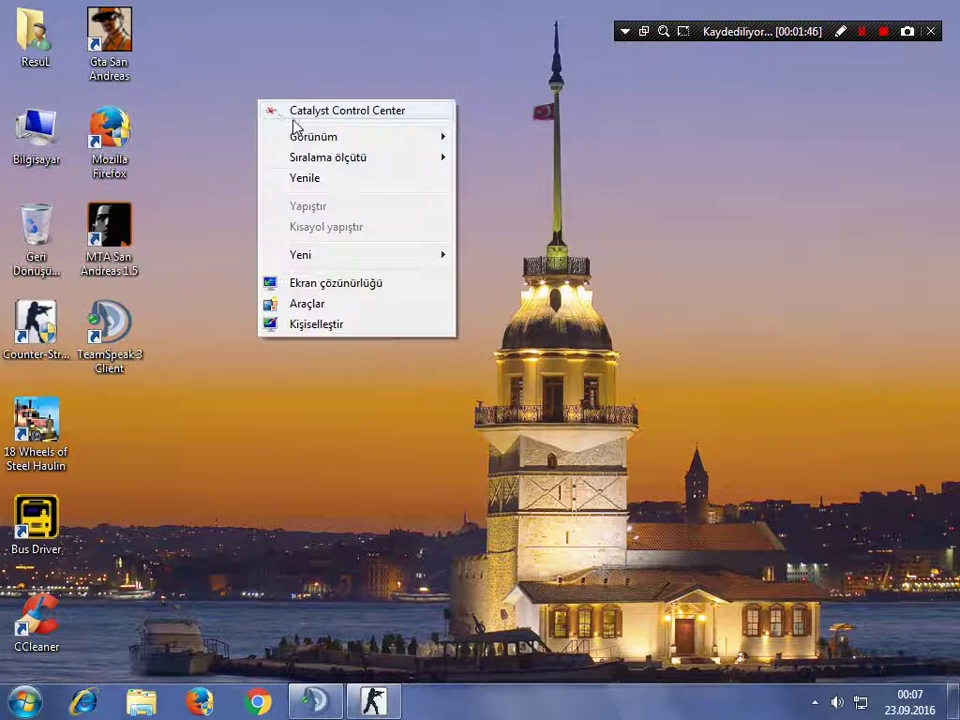
click(342, 178)
right_click(262, 149)
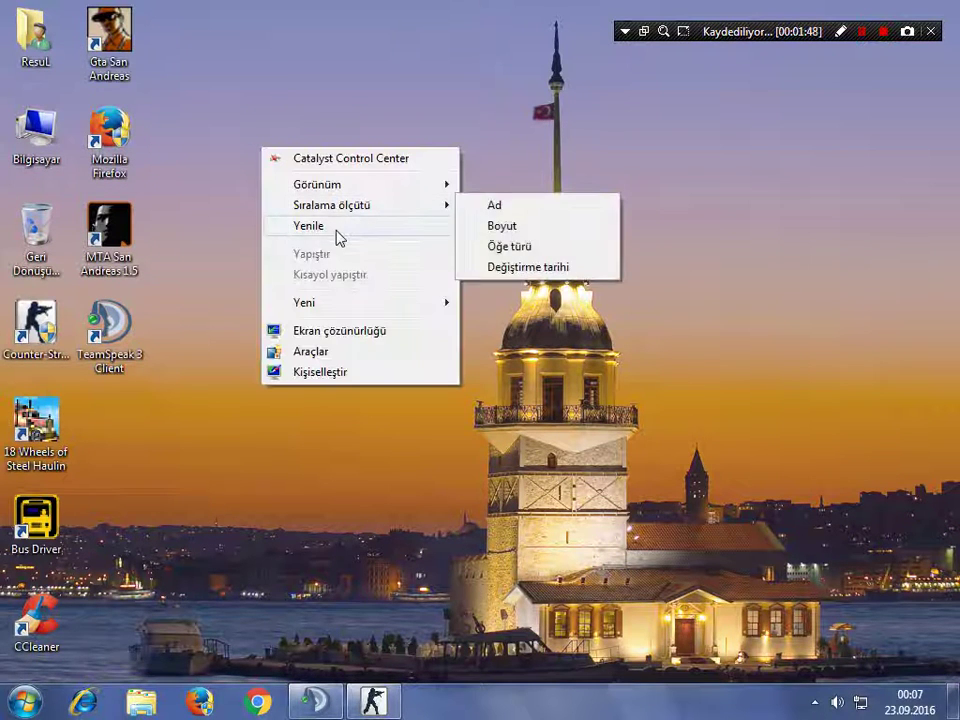
click(338, 237)
drag(349, 184, 233, 298)
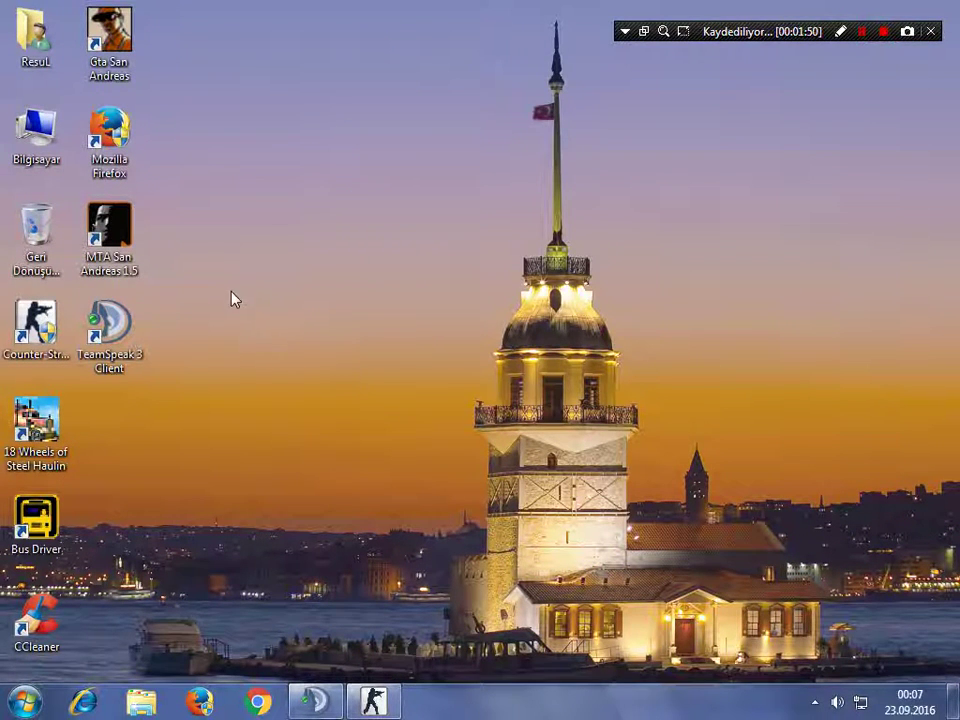
right_click(233, 298)
click(347, 368)
right_click(189, 6)
click(250, 80)
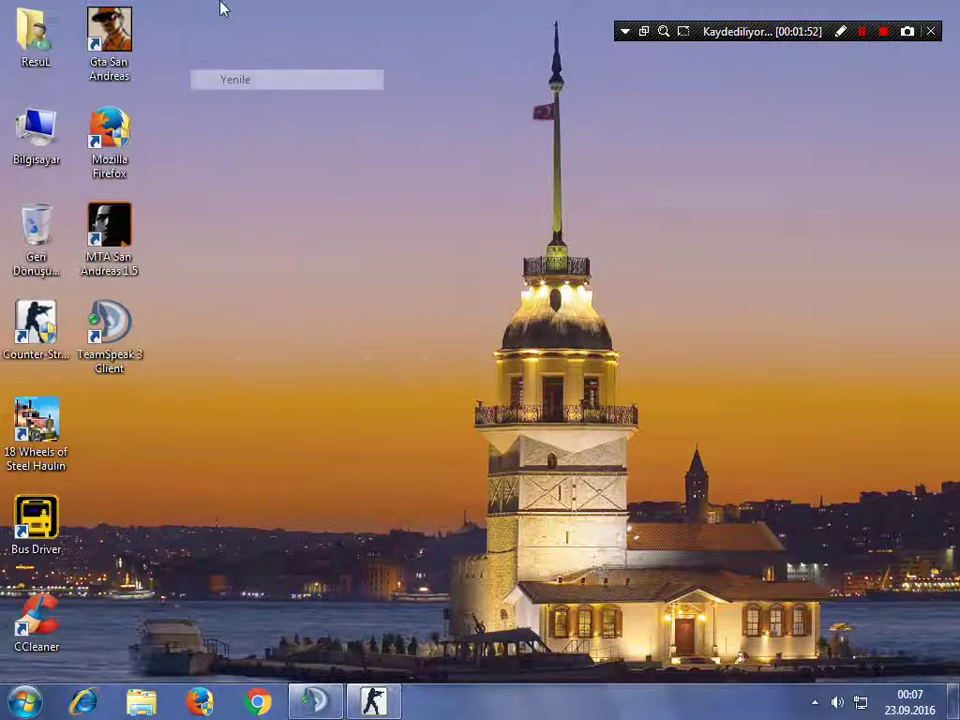
right_click(222, 8)
click(292, 82)
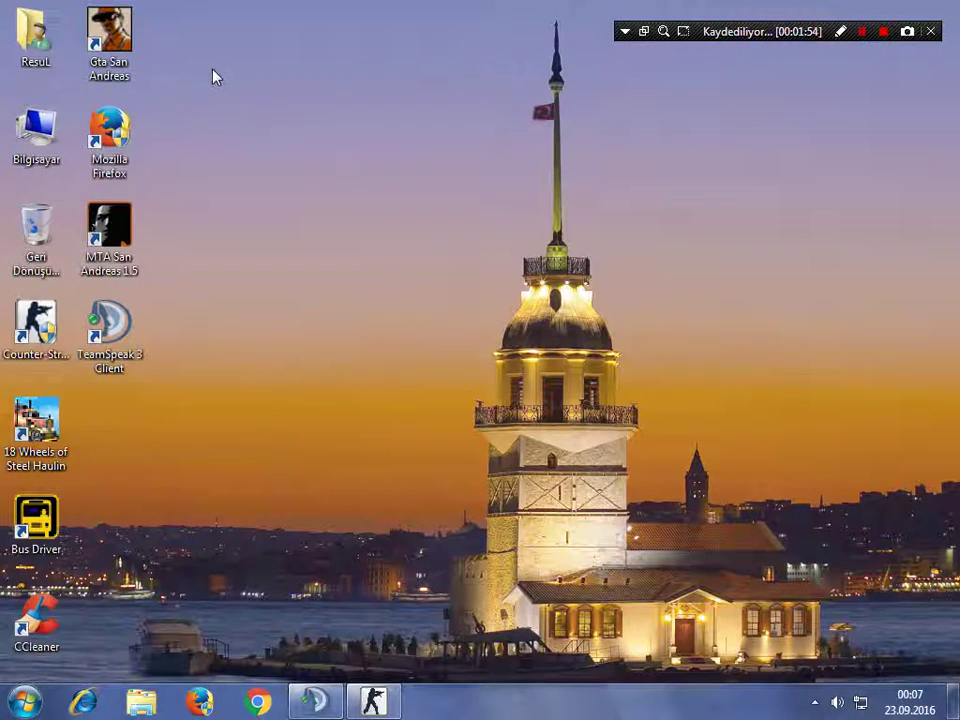
- Open the computer's system properties and look through the basic system information
right_click(50, 131)
click(122, 312)
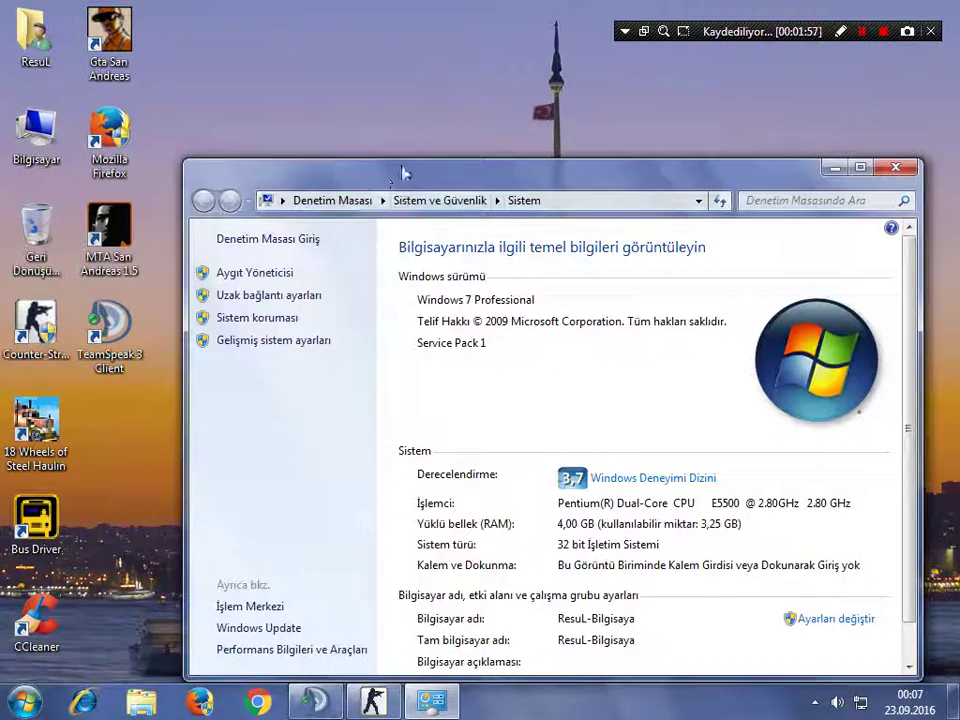
drag(403, 171, 313, 139)
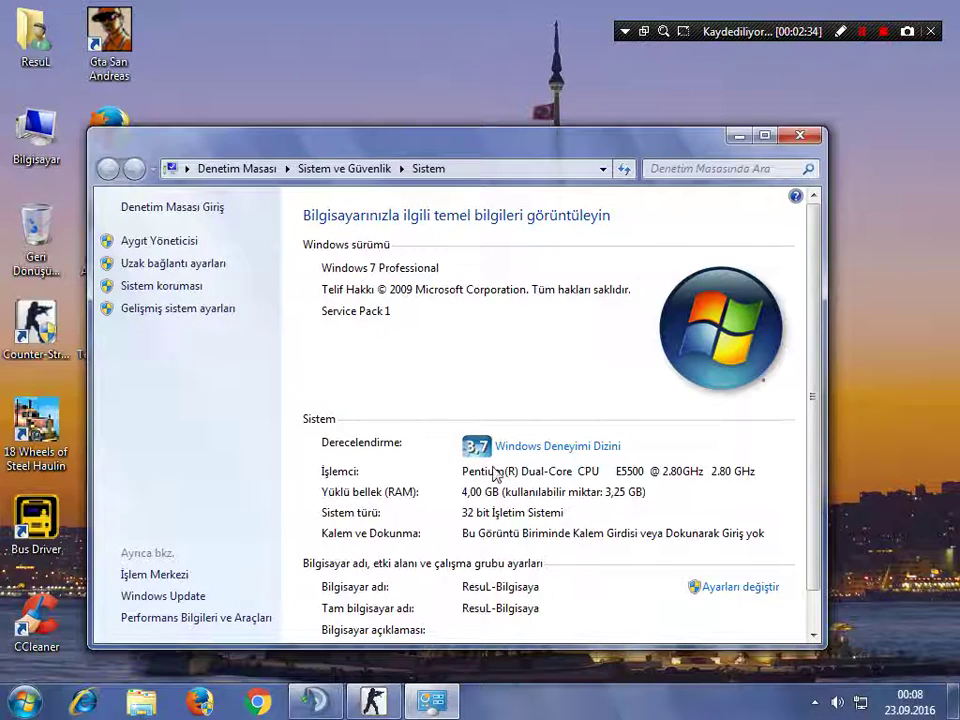
scroll(497, 474, down, 2)
scroll(507, 573, up, 1)
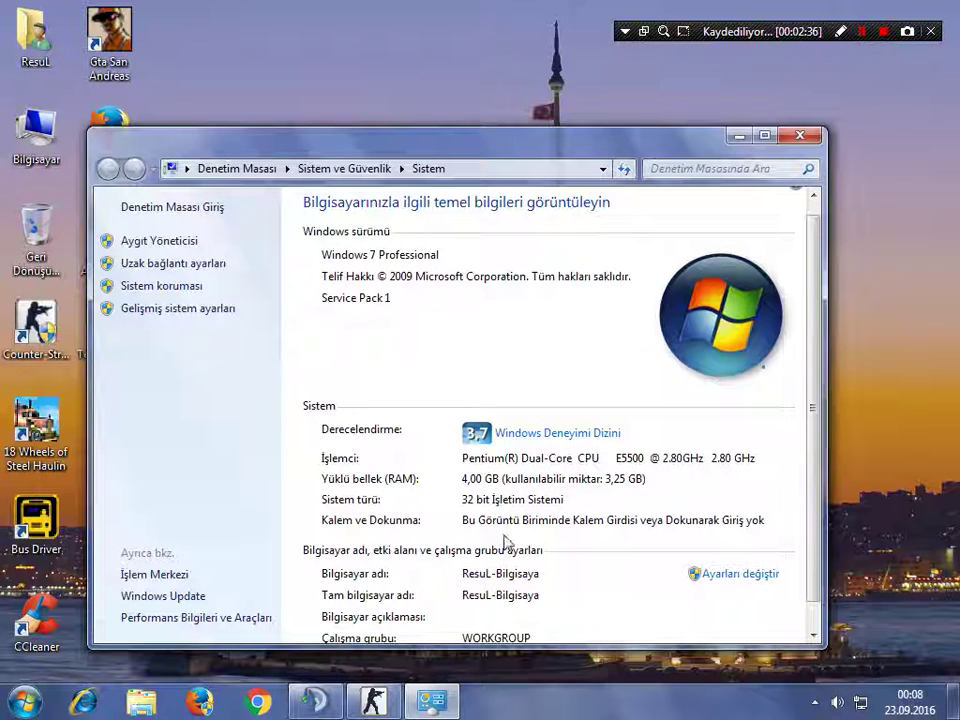
scroll(456, 546, down, 1)
scroll(439, 529, up, 2)
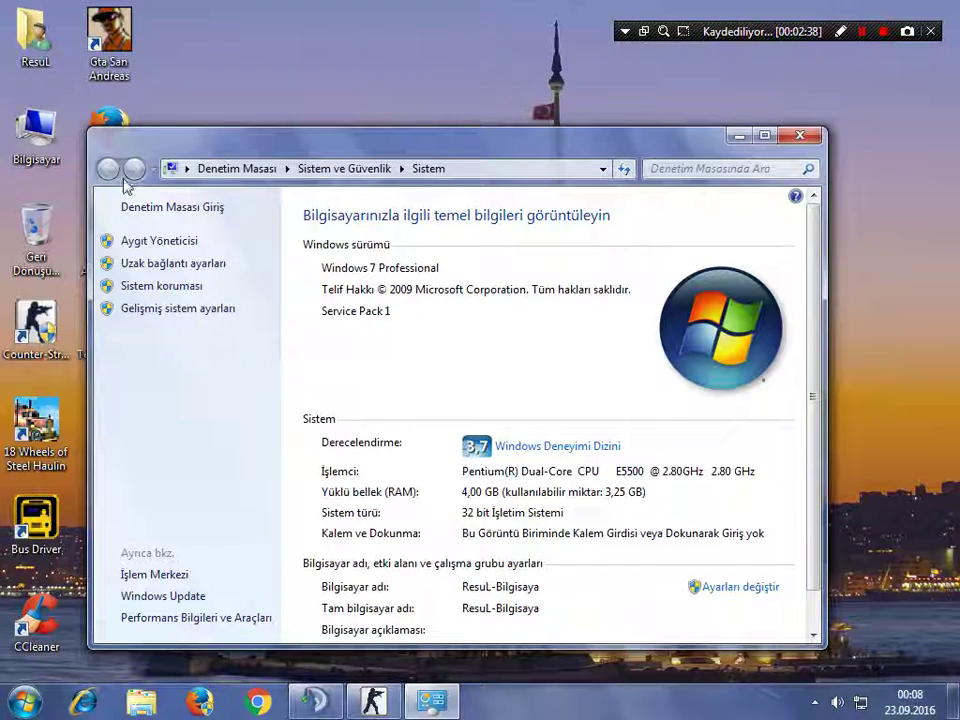
- Open Device Manager (Aygıt Yöneticisi) and select ATI Radeon HD 4800 Series under the display adapters (Görüntü bağdaştırıcıları)
click(155, 243)
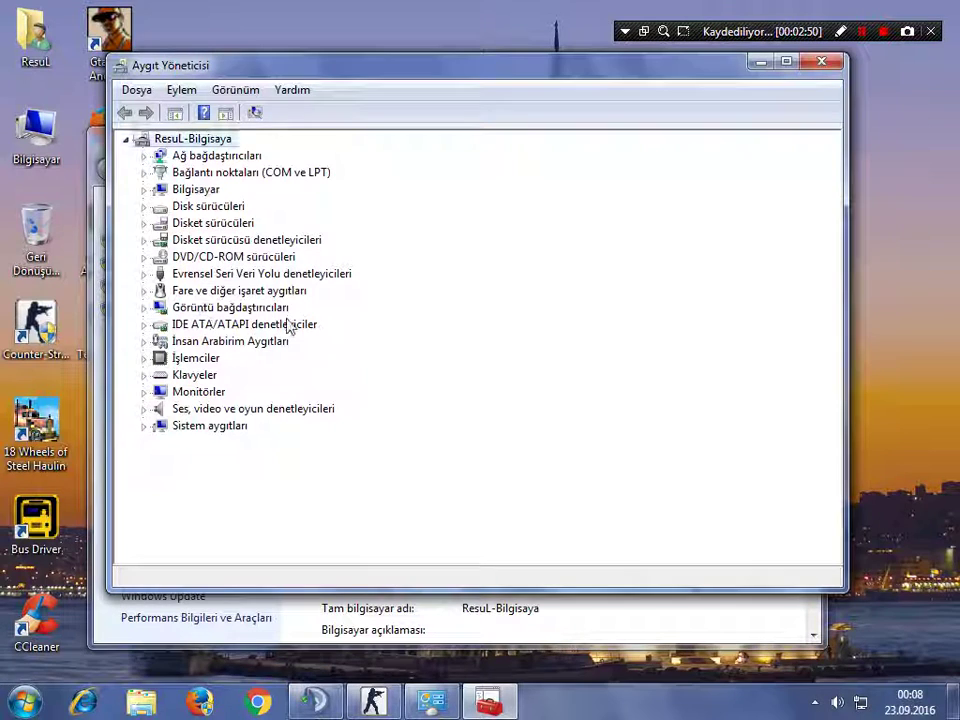
click(219, 309)
double_click(245, 308)
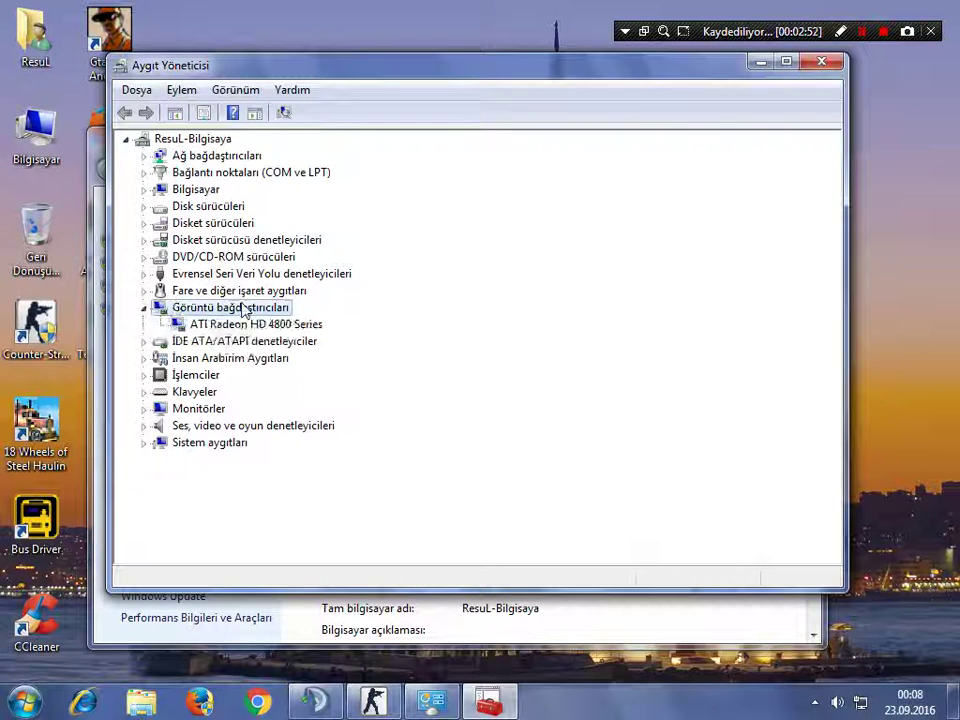
click(282, 325)
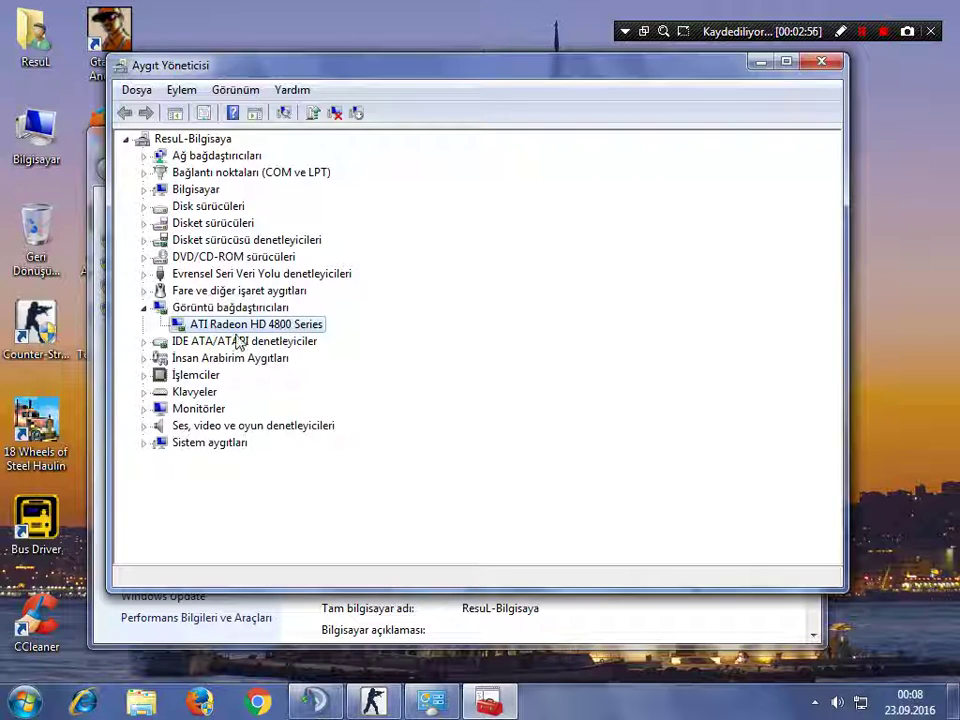
- Open the driver update wizard from the ATI Radeon HD 4800 Series driver properties, then cancel it and close the properties
double_click(261, 326)
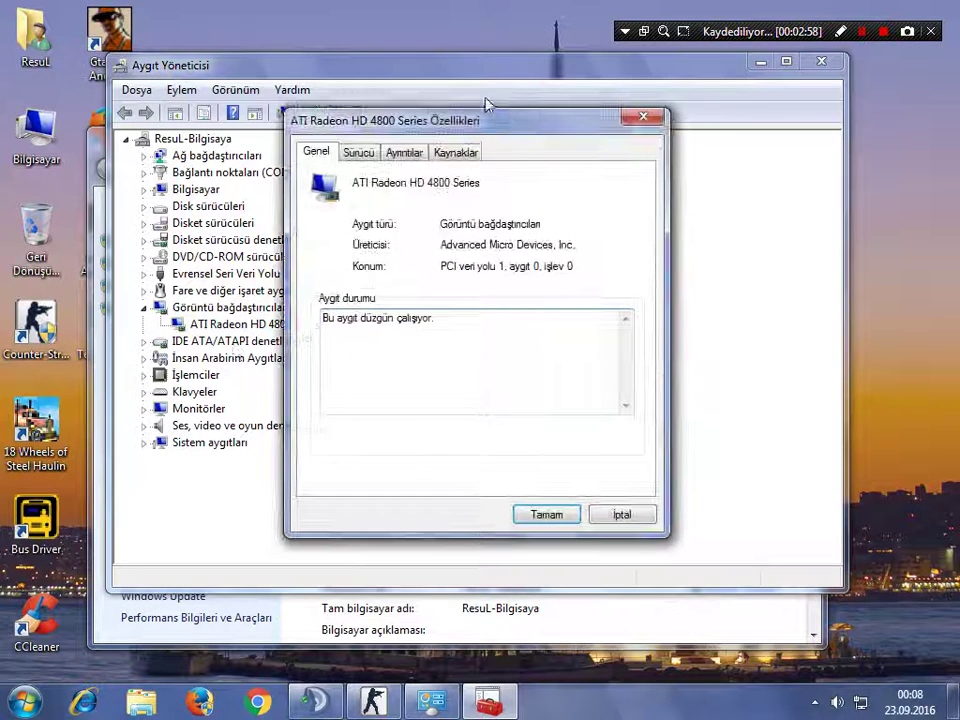
click(362, 152)
drag(405, 136, 413, 134)
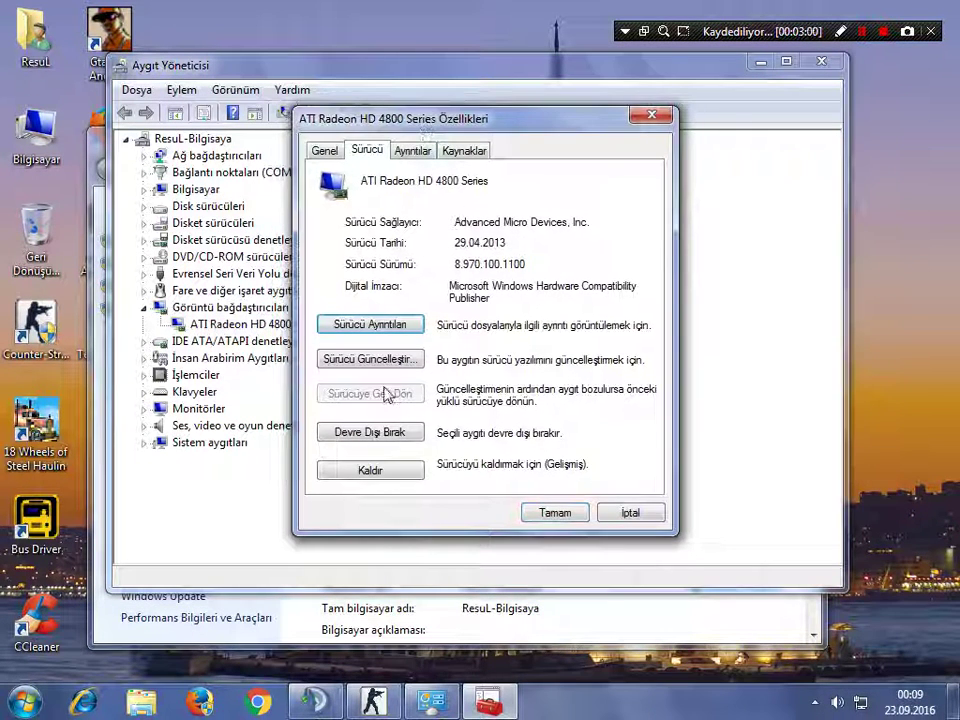
click(358, 362)
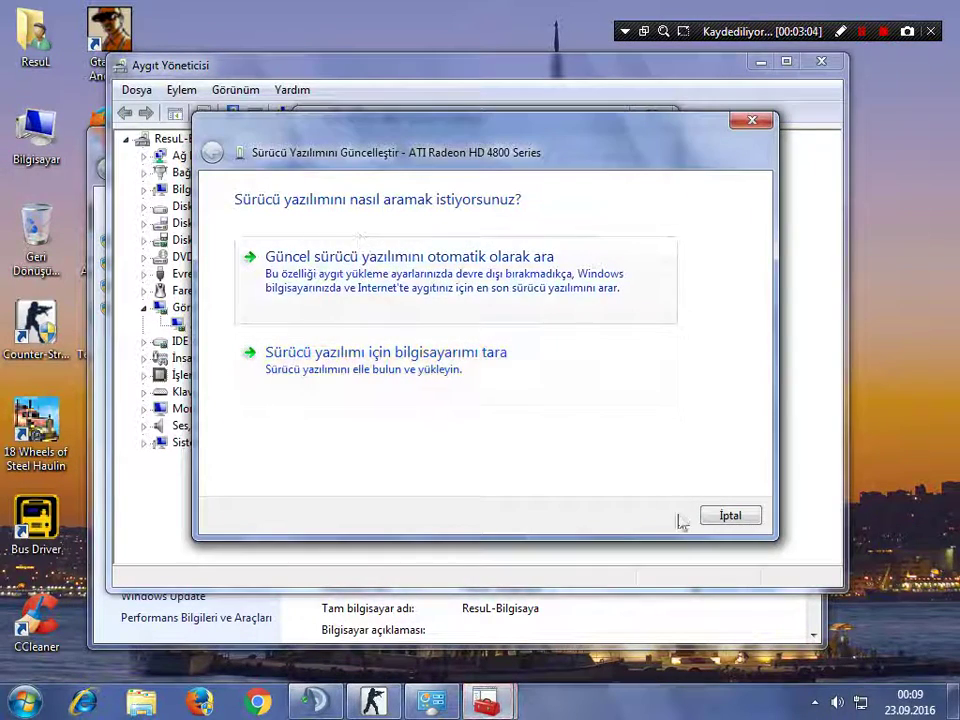
click(730, 515)
click(655, 118)
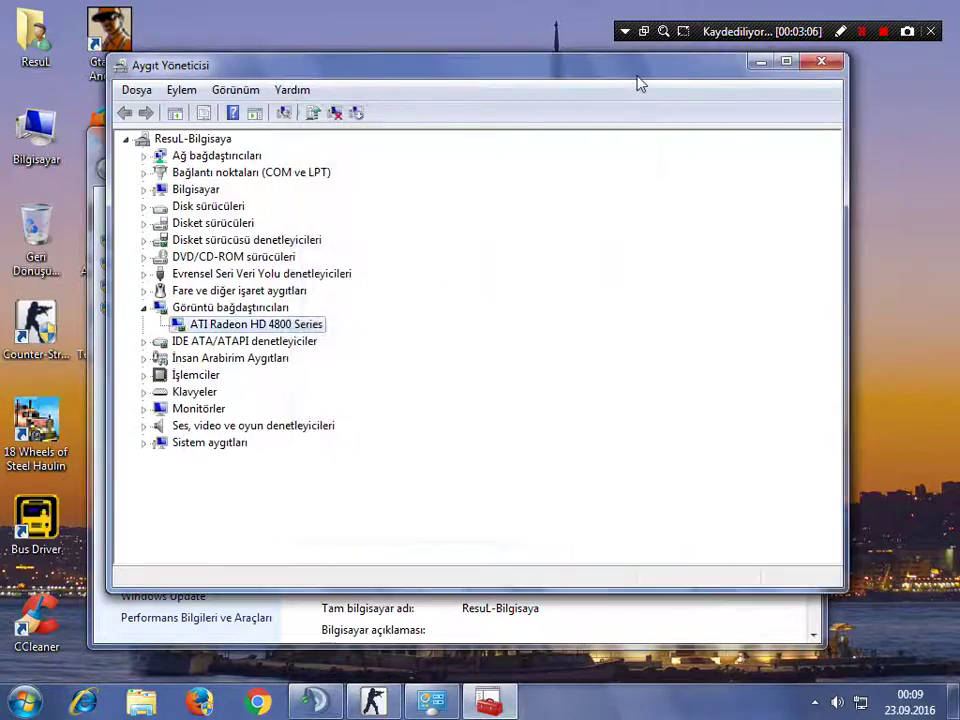
- Close Device Manager and the System window behind it
drag(634, 81, 587, 115)
click(776, 92)
click(797, 146)
- Open Windows Update from the Control Panel's Sistem ve Güvenlik section, view its status, and return to the section overview
key(super)
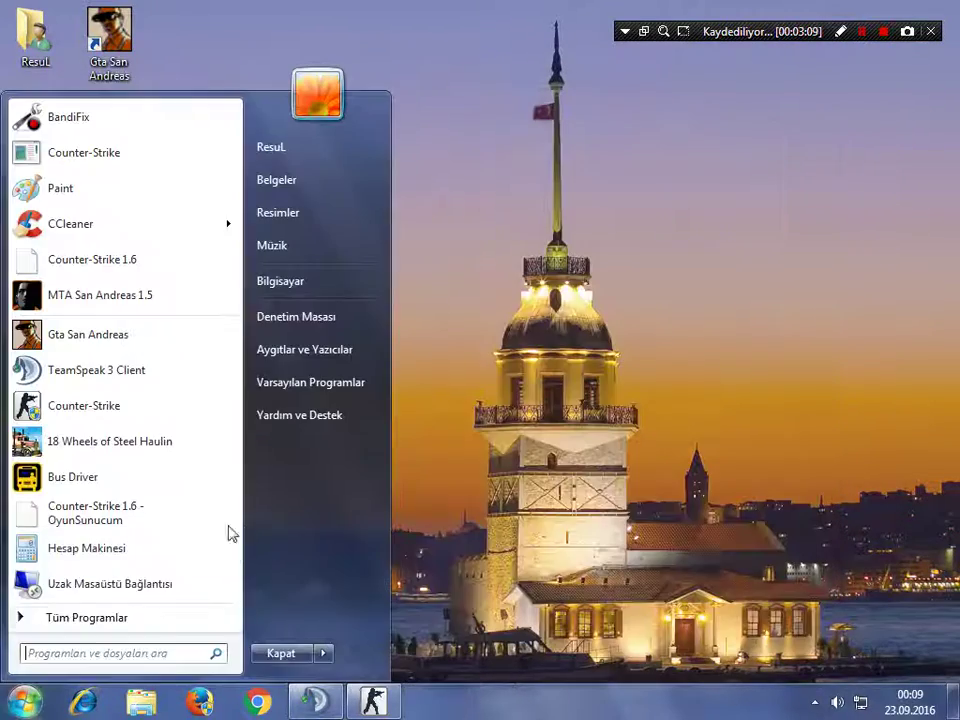
click(862, 33)
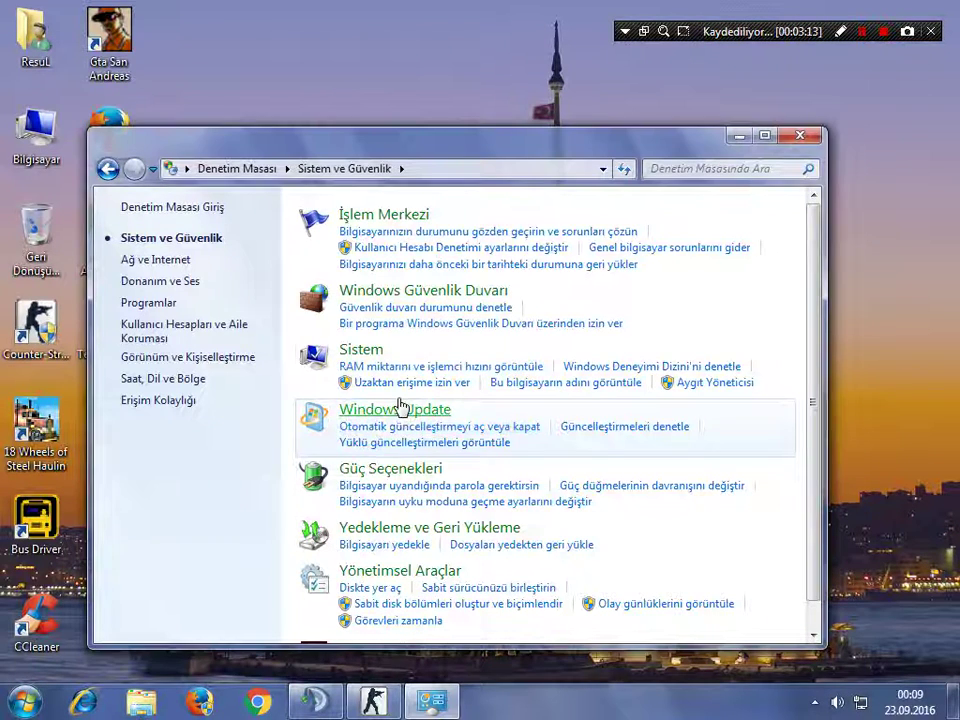
click(400, 408)
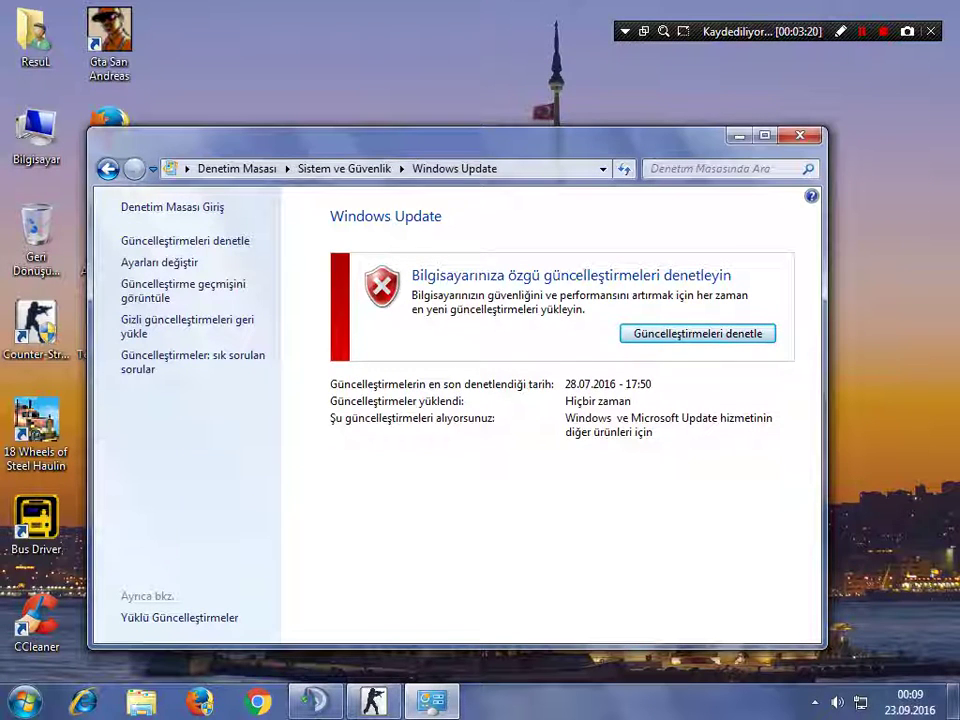
click(107, 170)
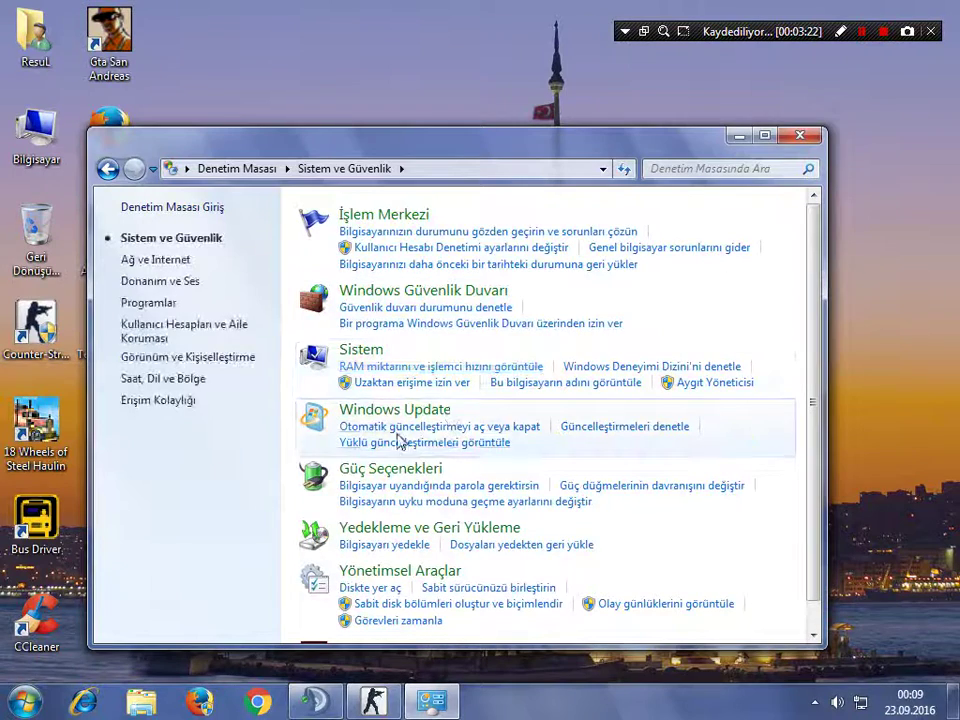
- In the automatic update settings, choose "Güncelleştirmeleri hiçbir zaman denetleme (önerilmez)" for important updates, and close the window without saving
click(435, 427)
click(470, 350)
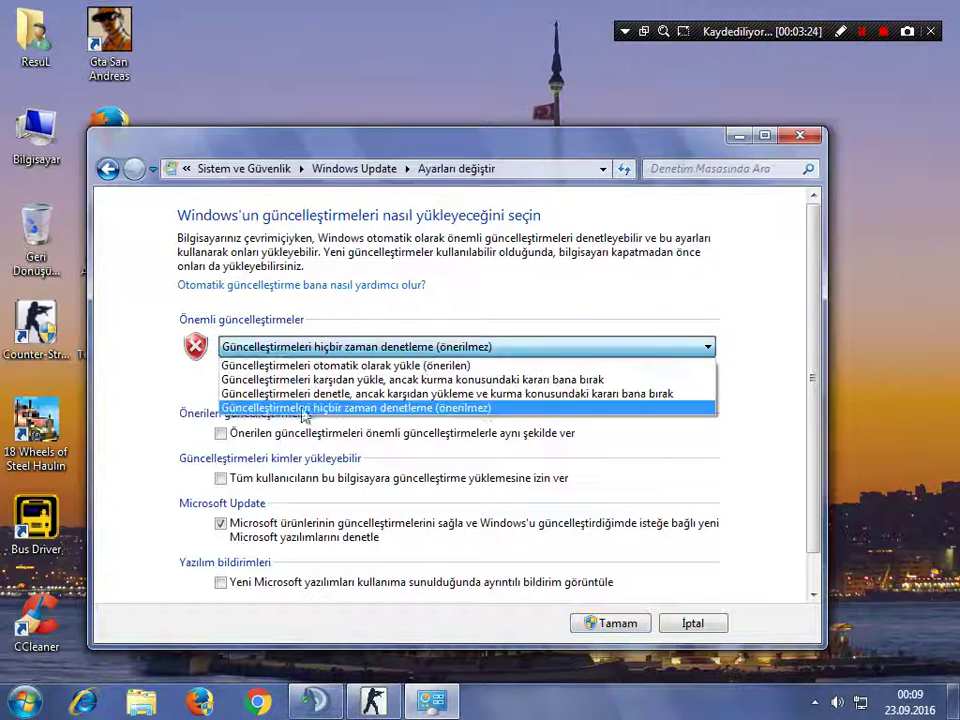
click(439, 412)
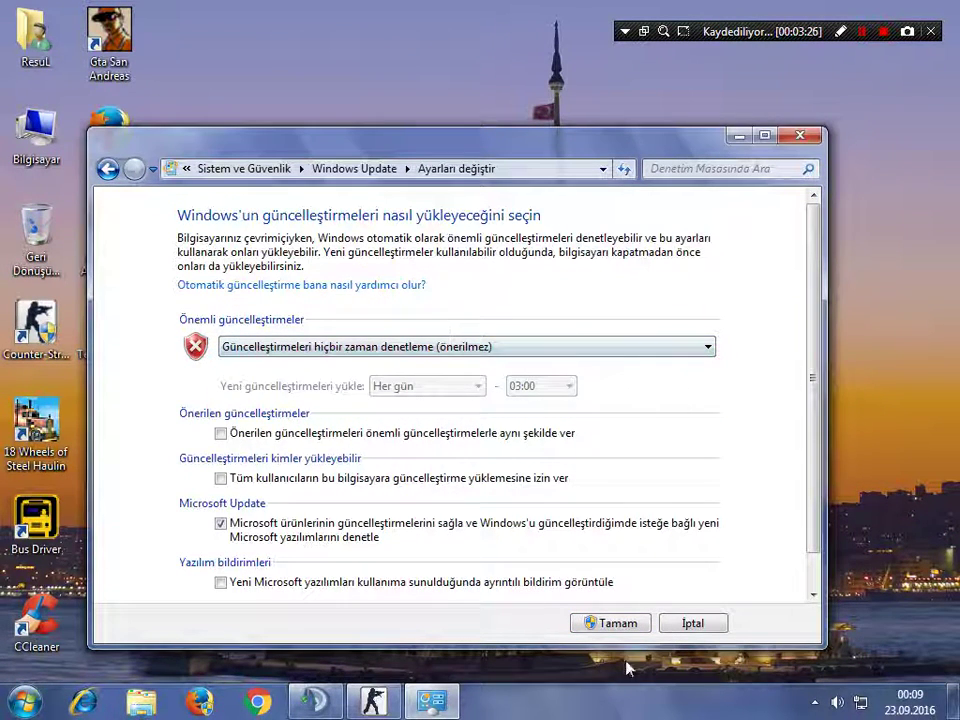
click(798, 136)
right_click(522, 162)
click(578, 207)
click(516, 287)
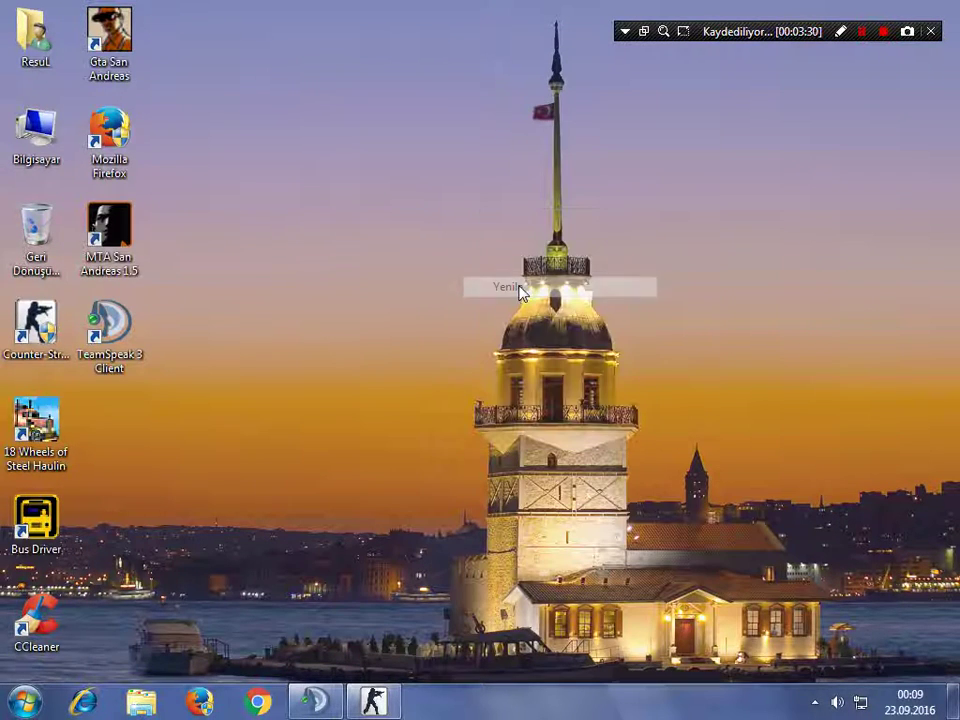